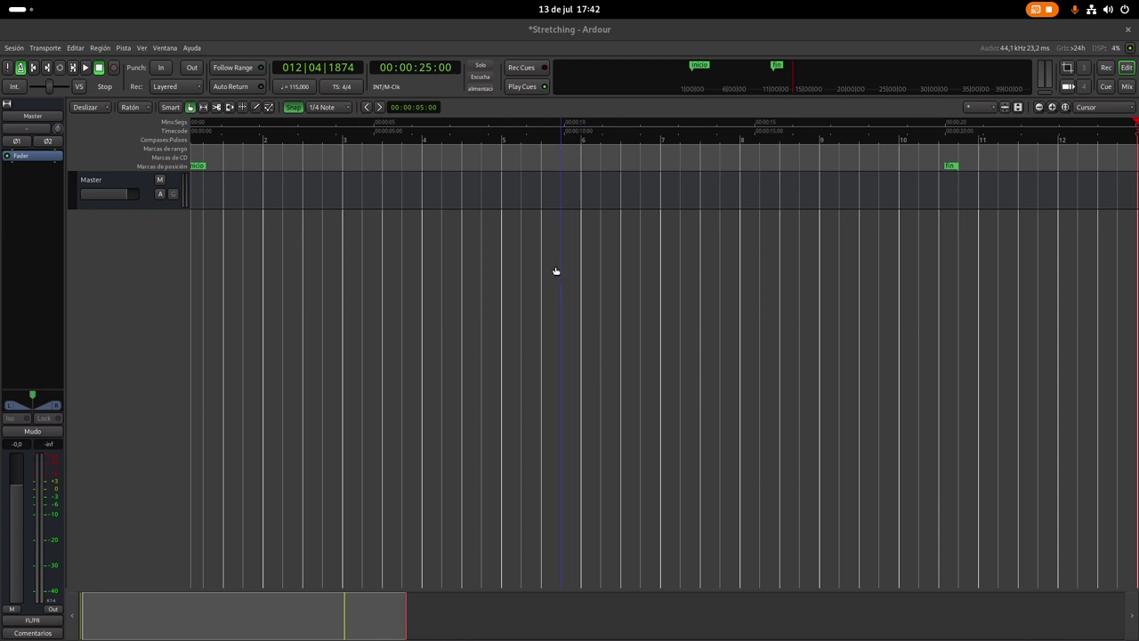
- Open the media import dialog and browse to the Electro Pop Vol. 1_Basics folder inside the Ardour folder
click(13, 49)
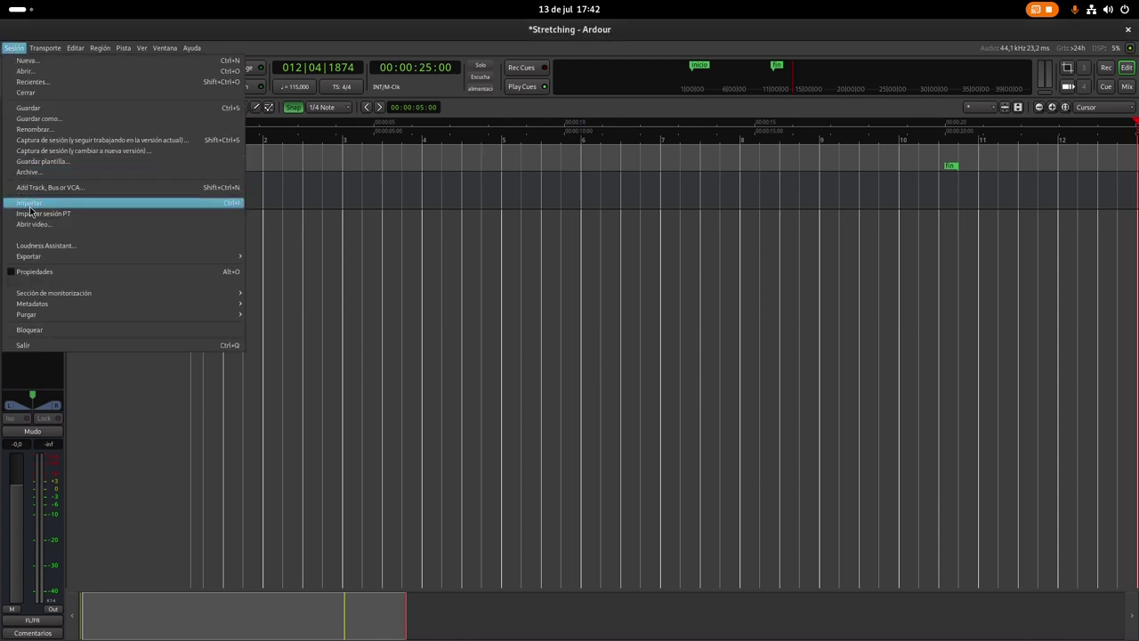
click(31, 205)
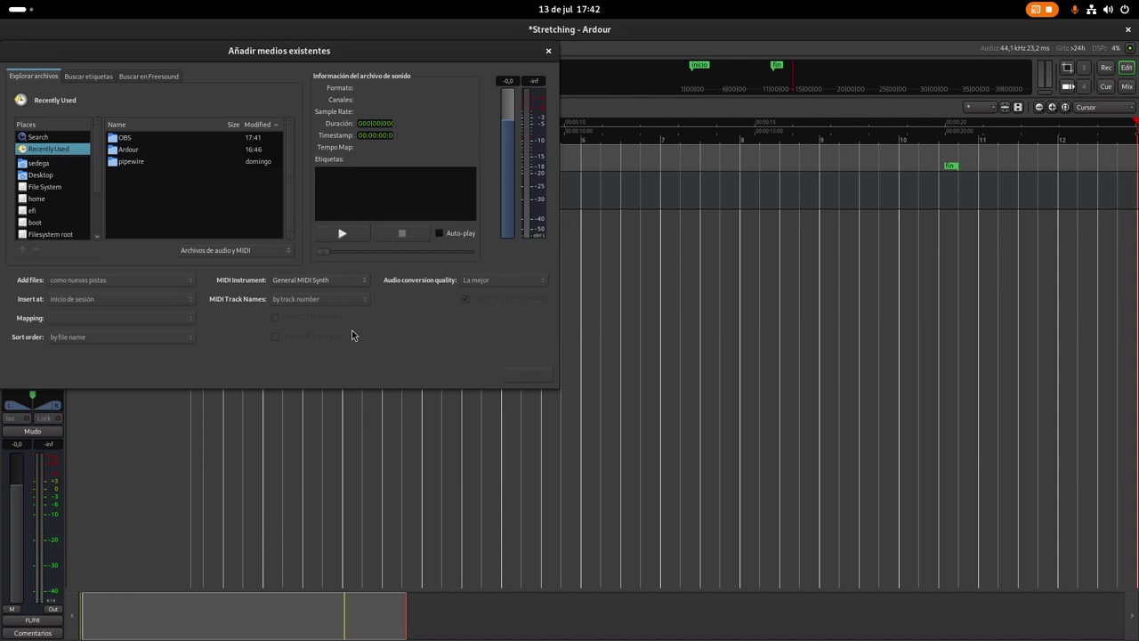
double_click(124, 151)
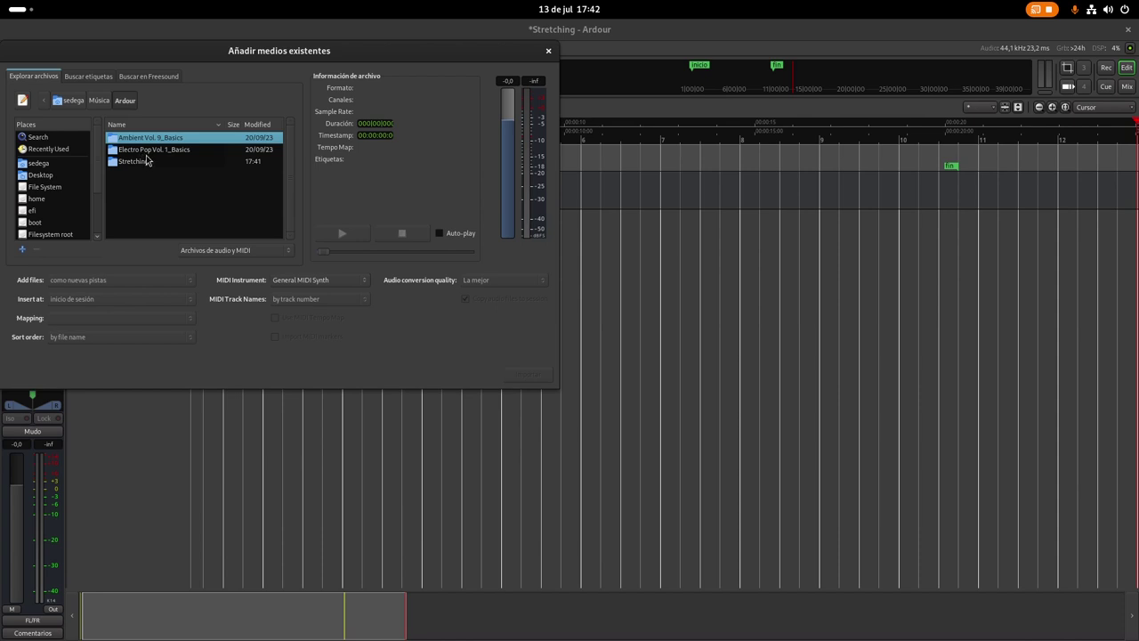
drag(196, 62, 374, 222)
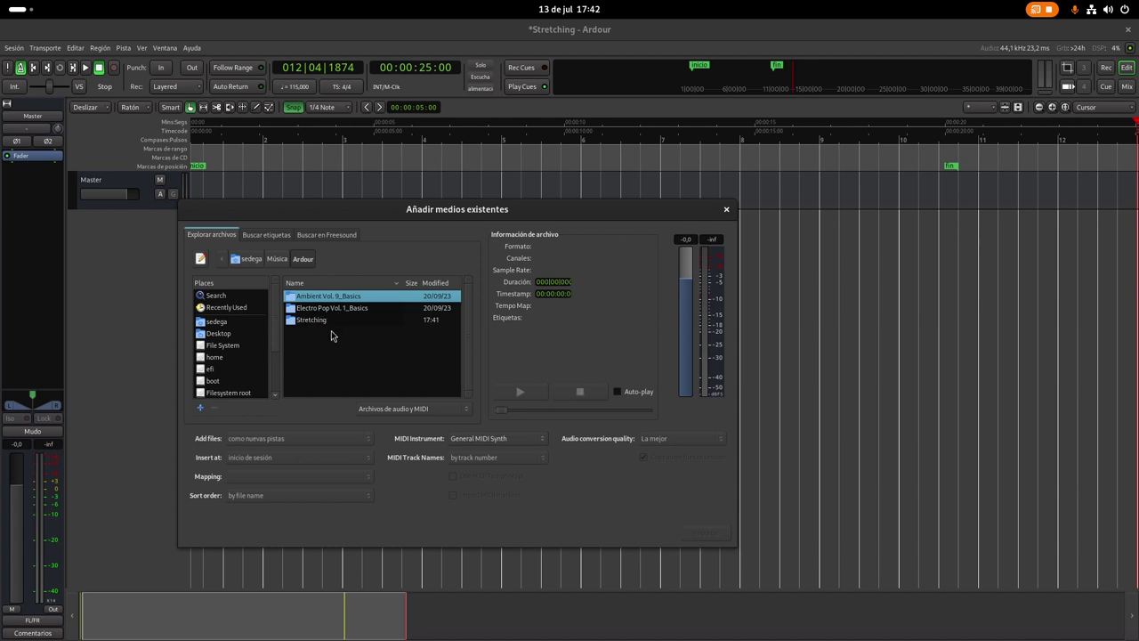
double_click(312, 309)
drag(388, 216, 438, 271)
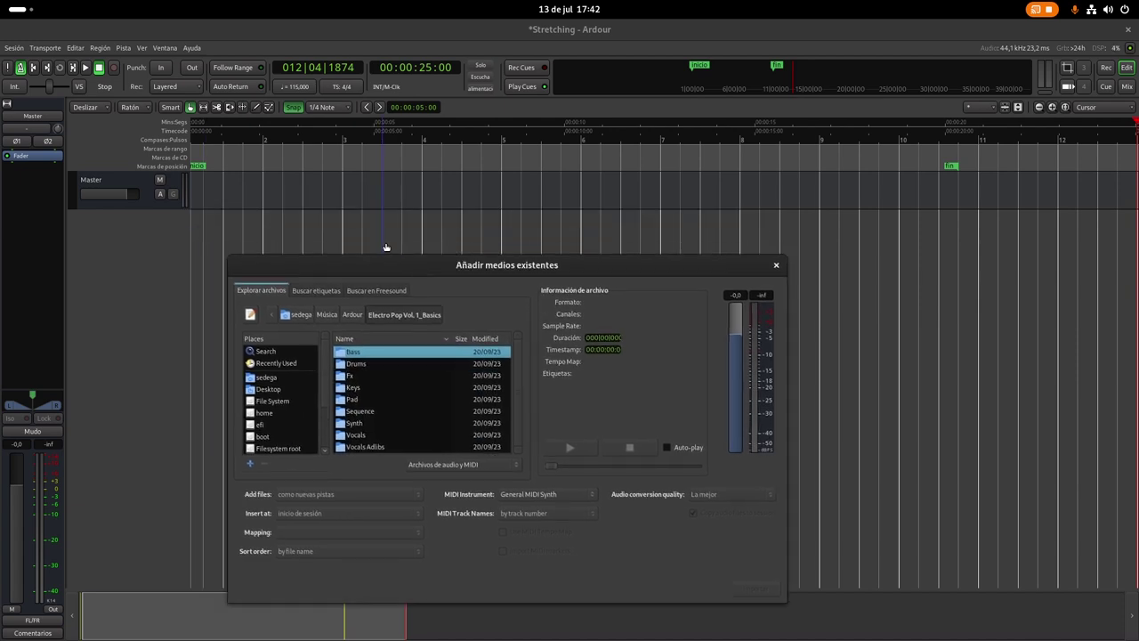
- Examine the session's tempo settings and return to the media import dialog
click(301, 89)
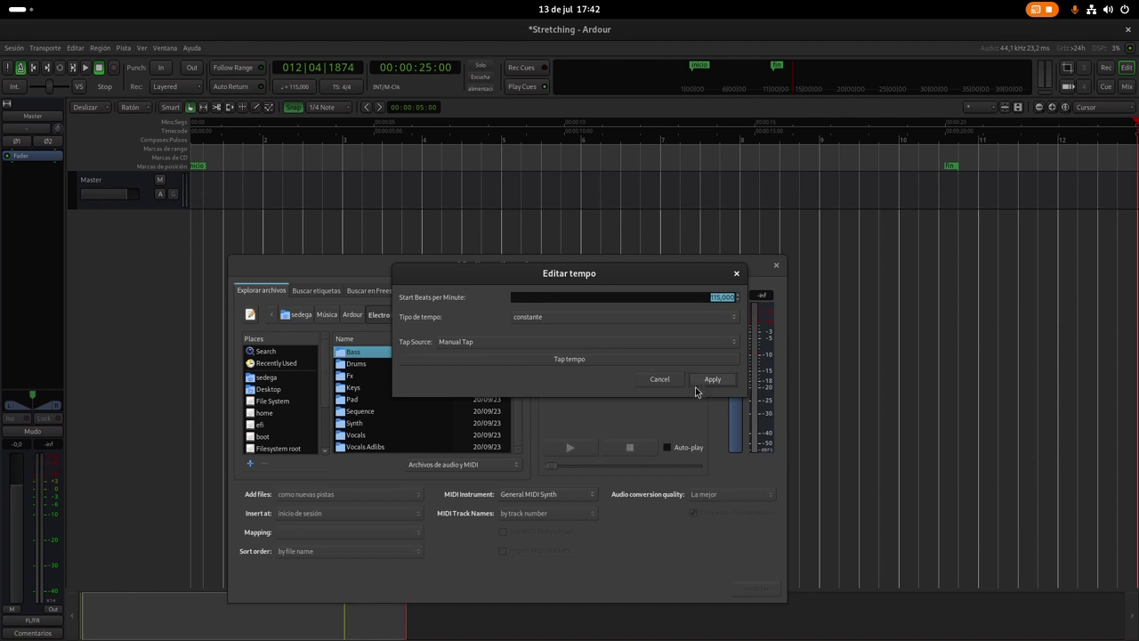
click(659, 380)
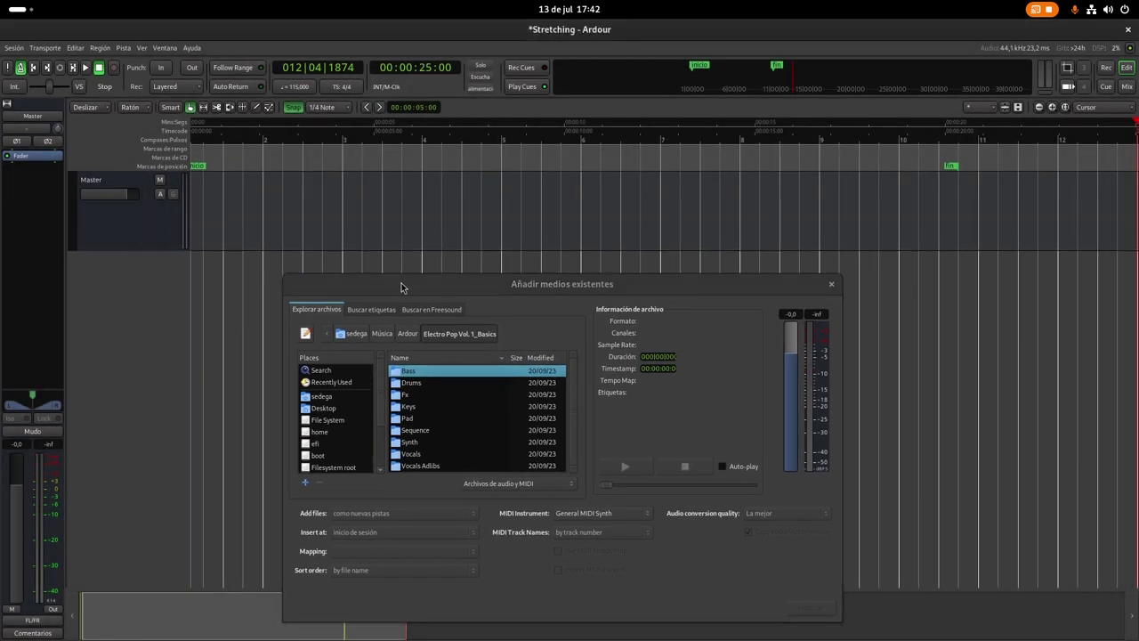
drag(427, 282, 479, 219)
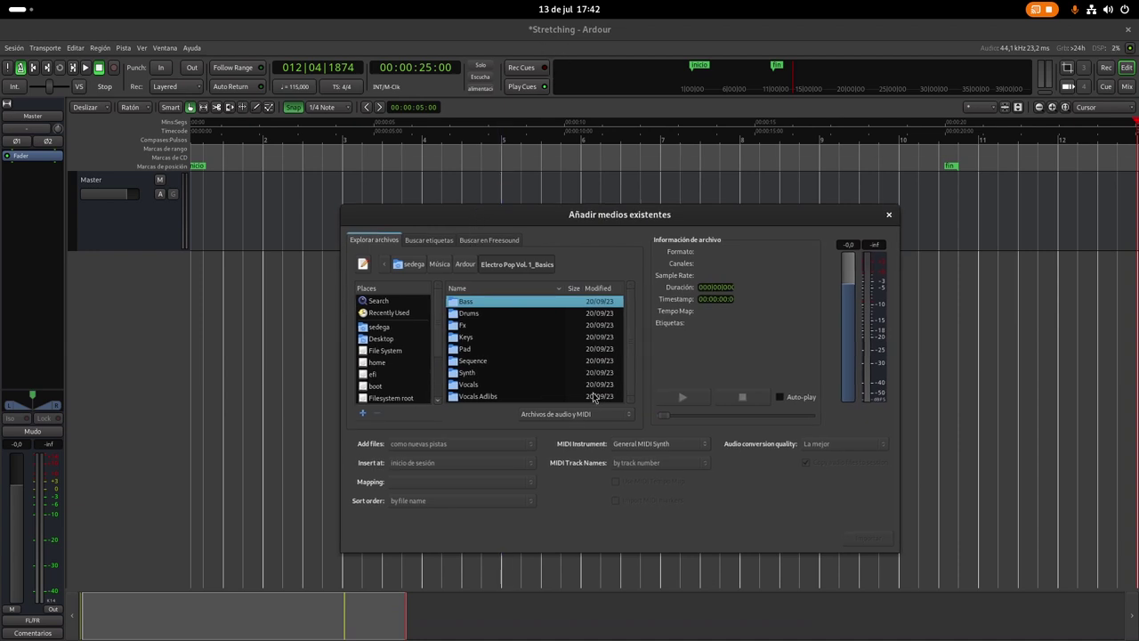
- Open the Sequence folder and listen to a preview of ARP_Seq1.OGG
double_click(470, 363)
scroll(520, 347, down, 3)
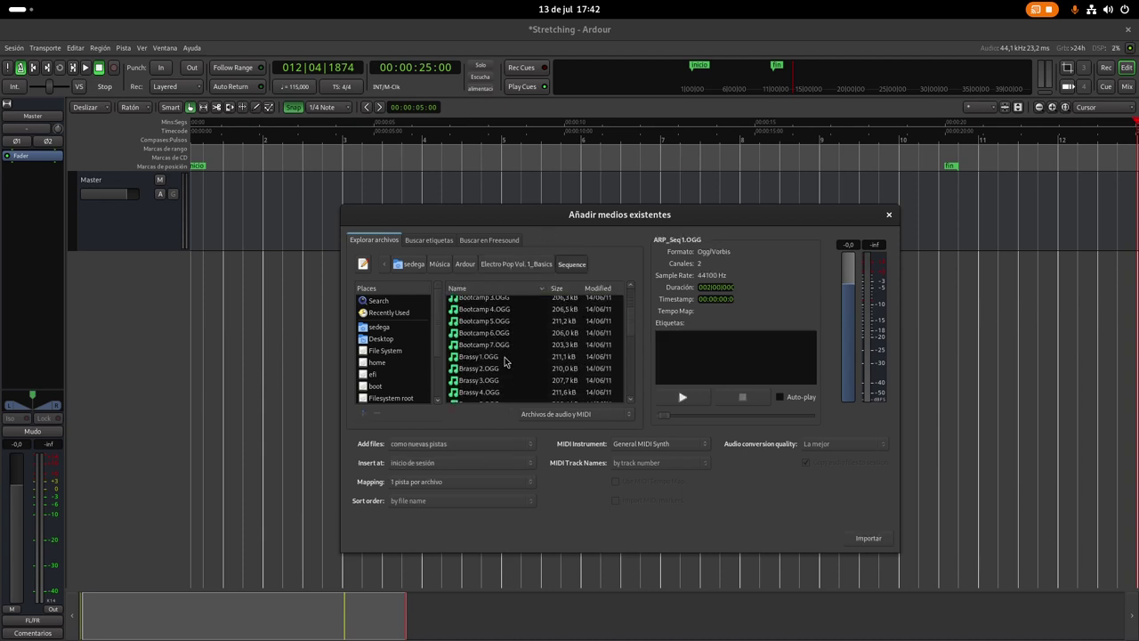
scroll(503, 360, up, 3)
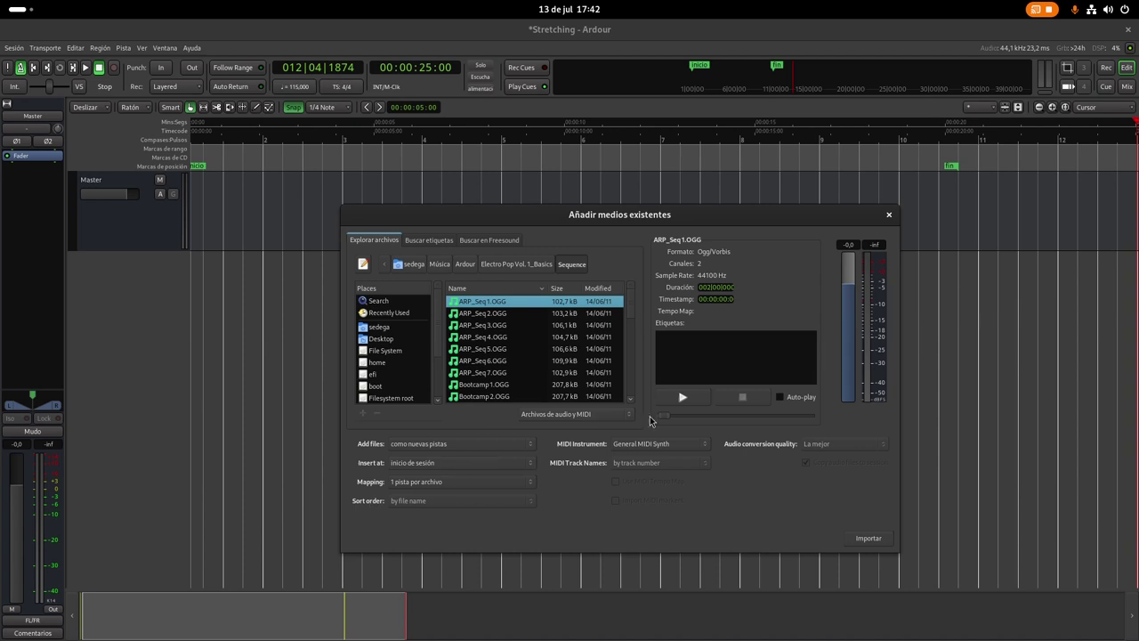
click(682, 397)
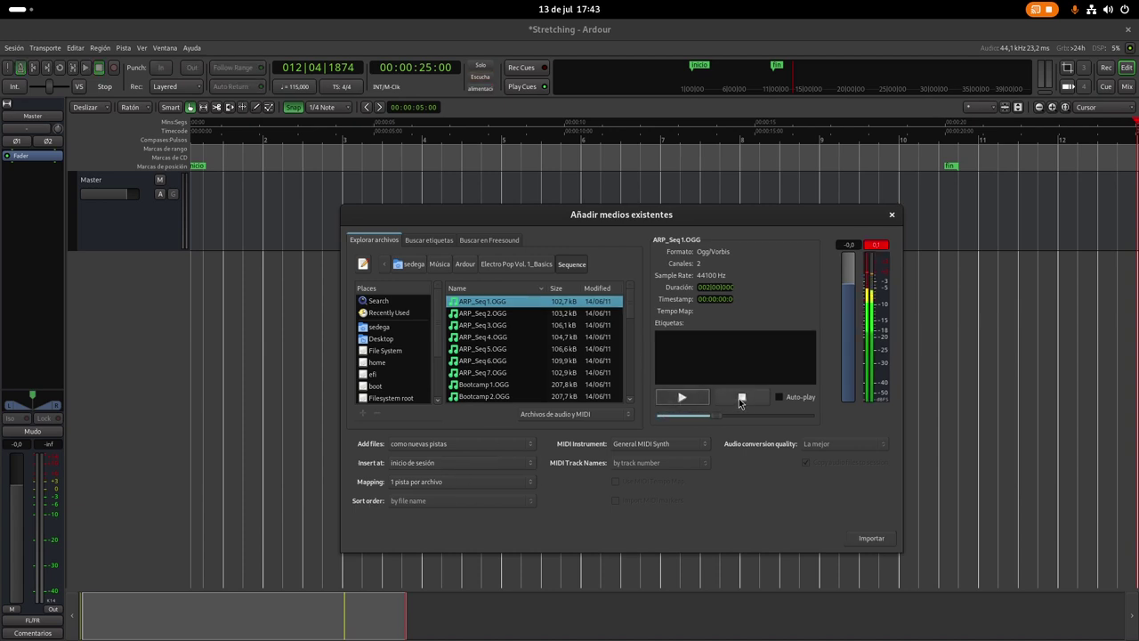
click(739, 399)
- Preview Bootcamp 1.OGG, import it as a new track at the session start, and select its region
drag(630, 309, 631, 330)
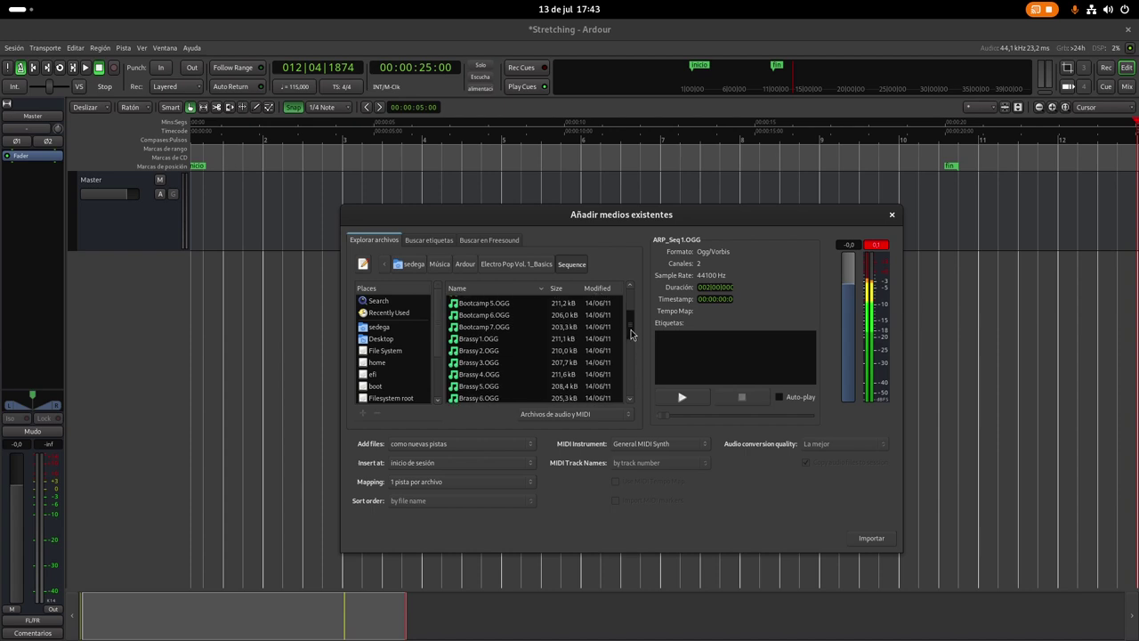
scroll(630, 334, up, 3)
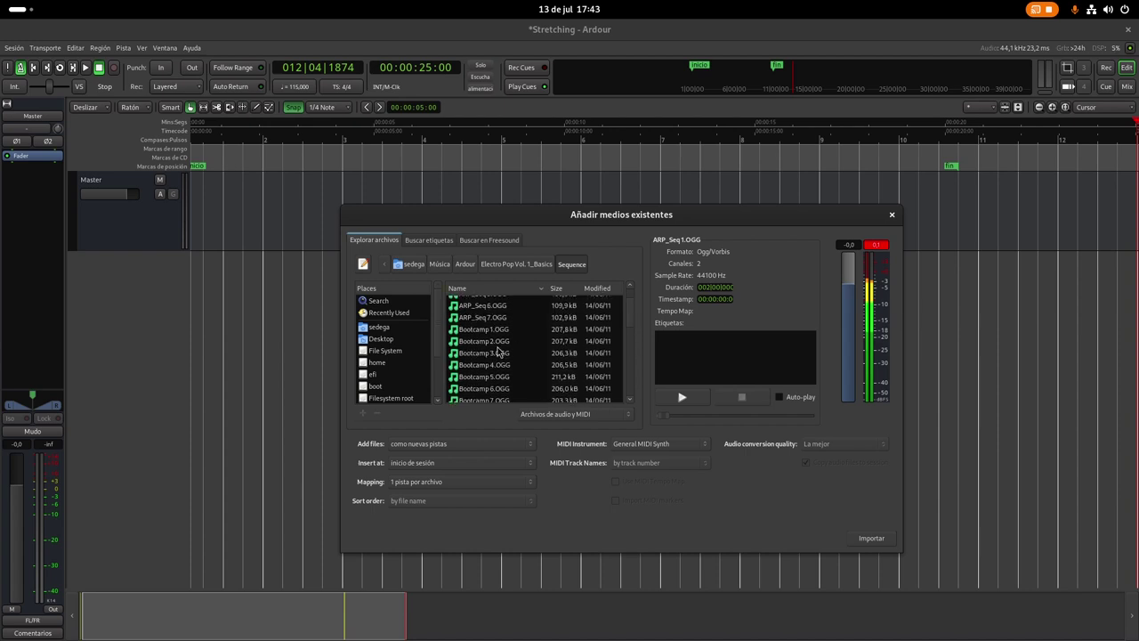
click(488, 331)
click(690, 397)
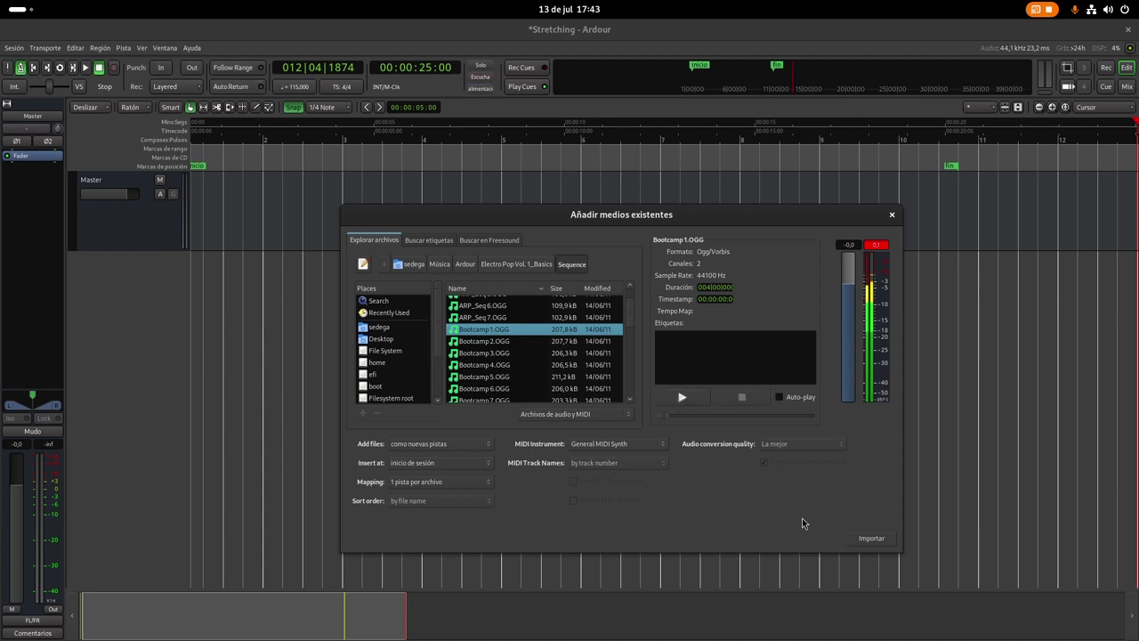
click(872, 539)
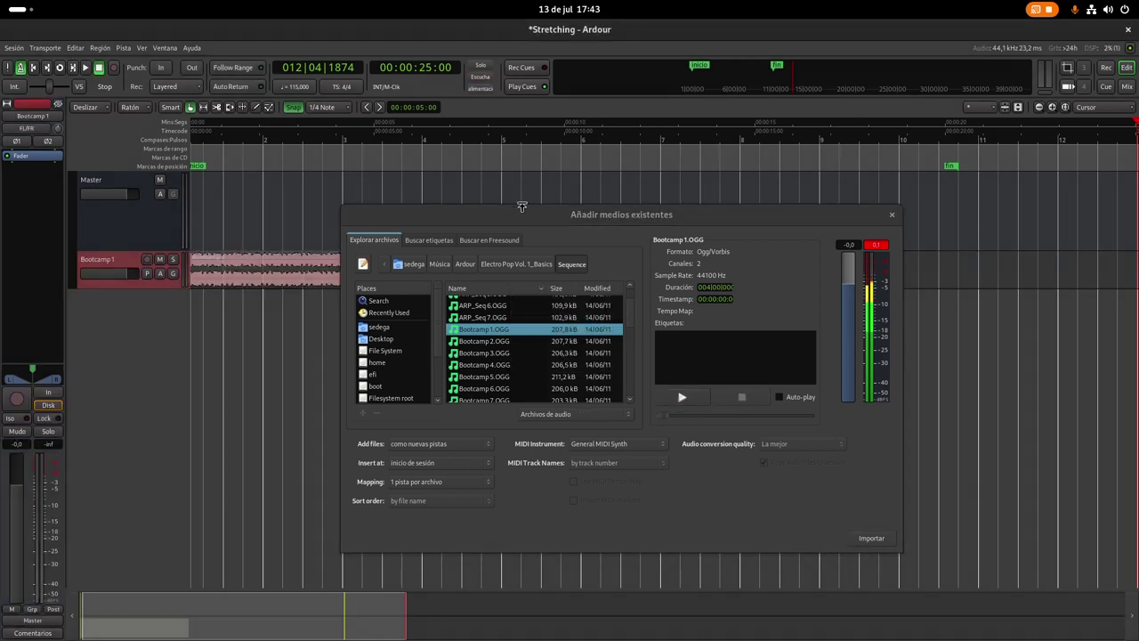
drag(534, 221, 525, 412)
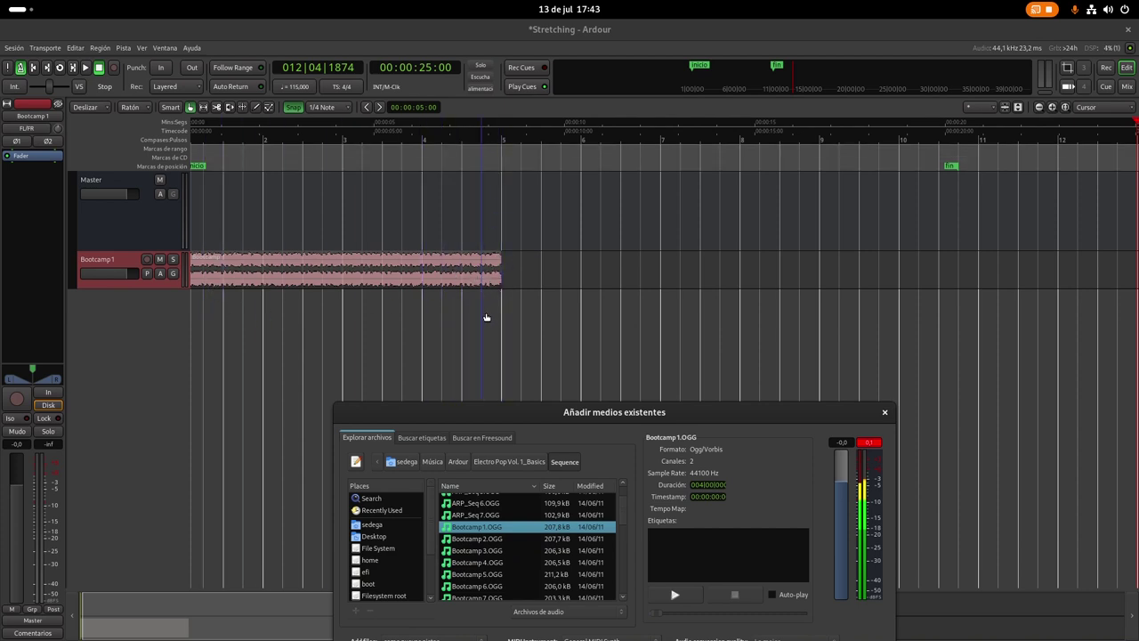
click(365, 278)
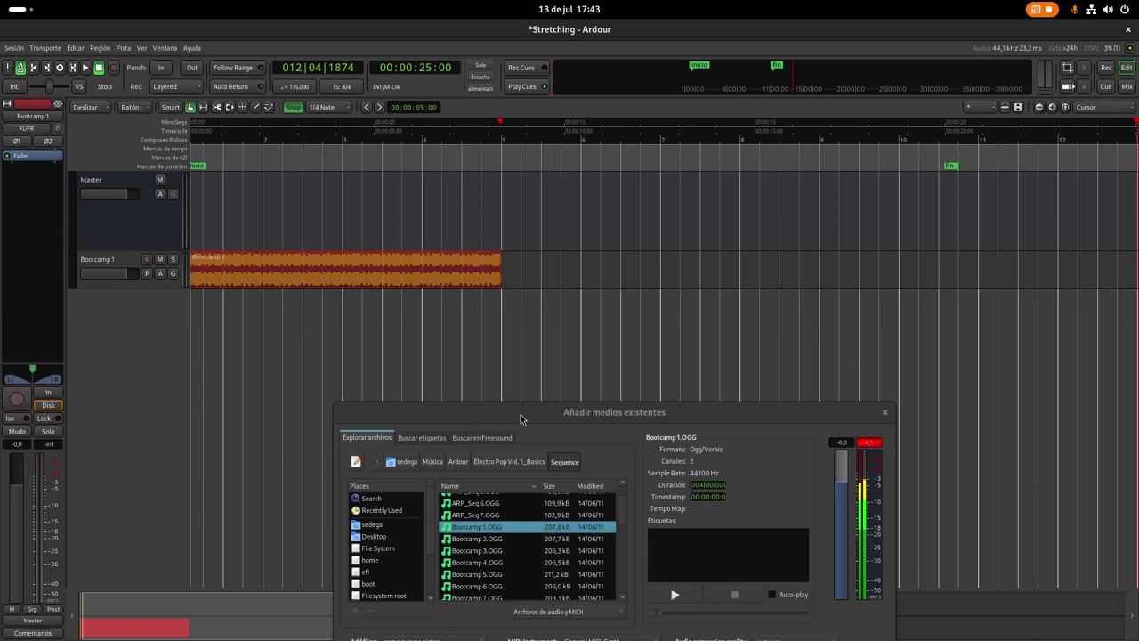
- Preview Bootcamp 4.OGG and import it as a new track at the session start
drag(521, 413, 592, 310)
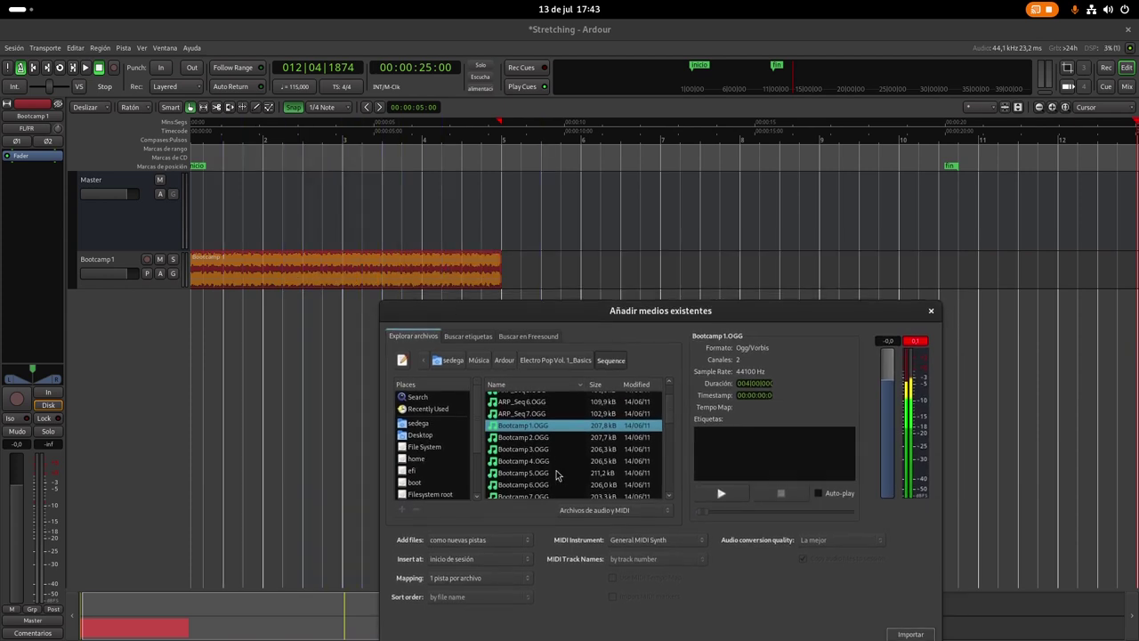
click(529, 461)
click(720, 494)
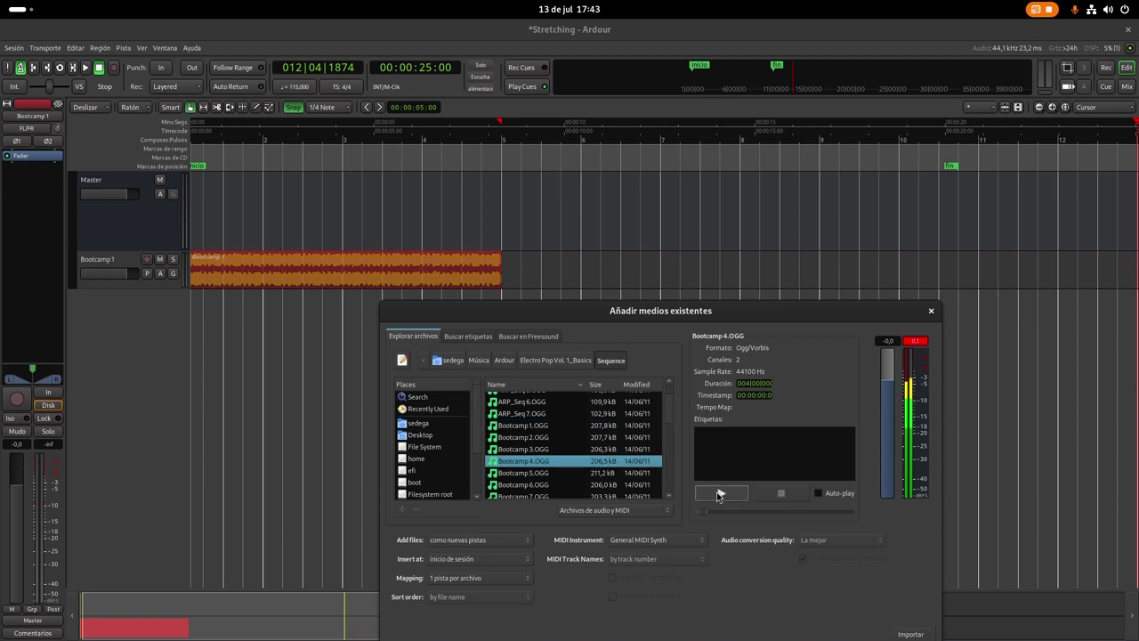
click(783, 495)
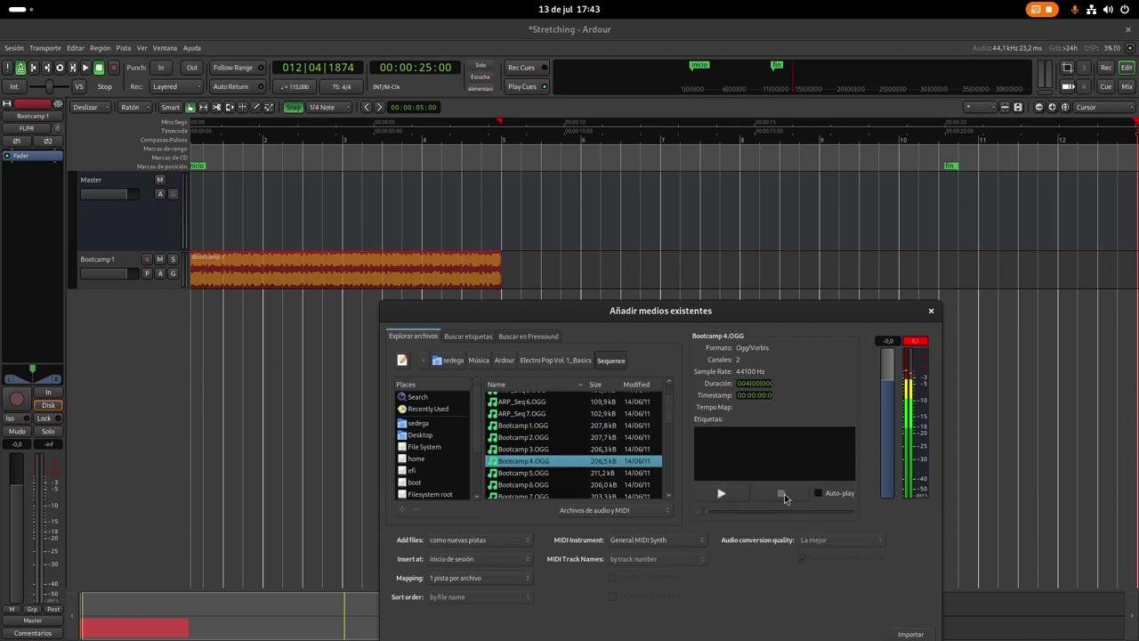
click(914, 635)
- Move the Bootcamp 4 region onto the Bootcamp 1 track, starting at bar 5 directly after the first region
drag(555, 311, 571, 422)
drag(225, 314, 538, 273)
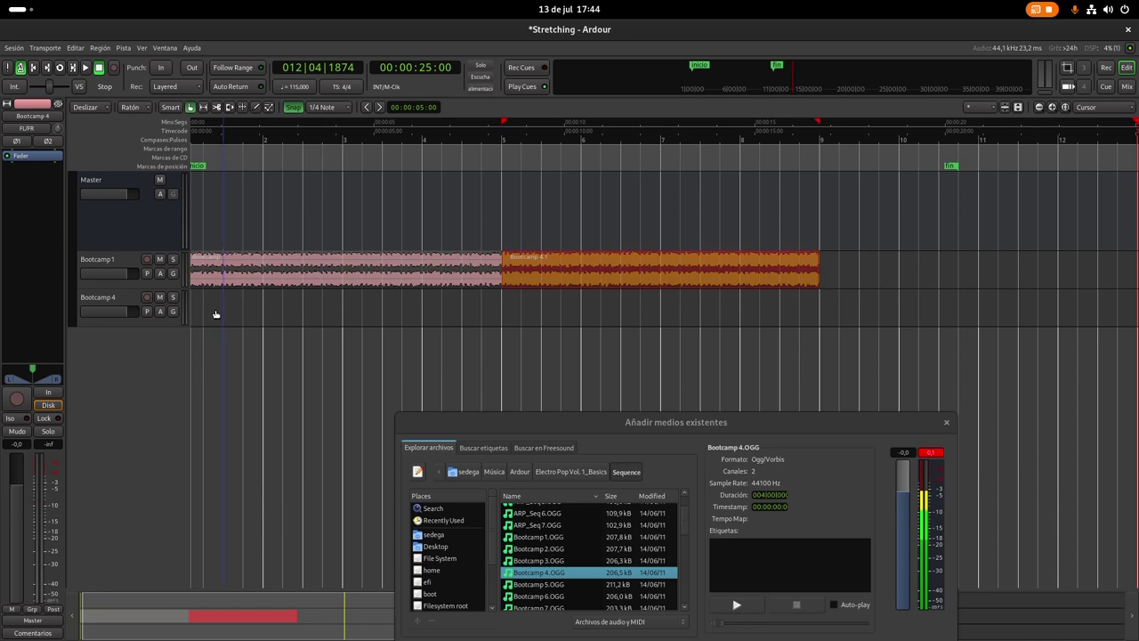
scroll(562, 319, down, 1)
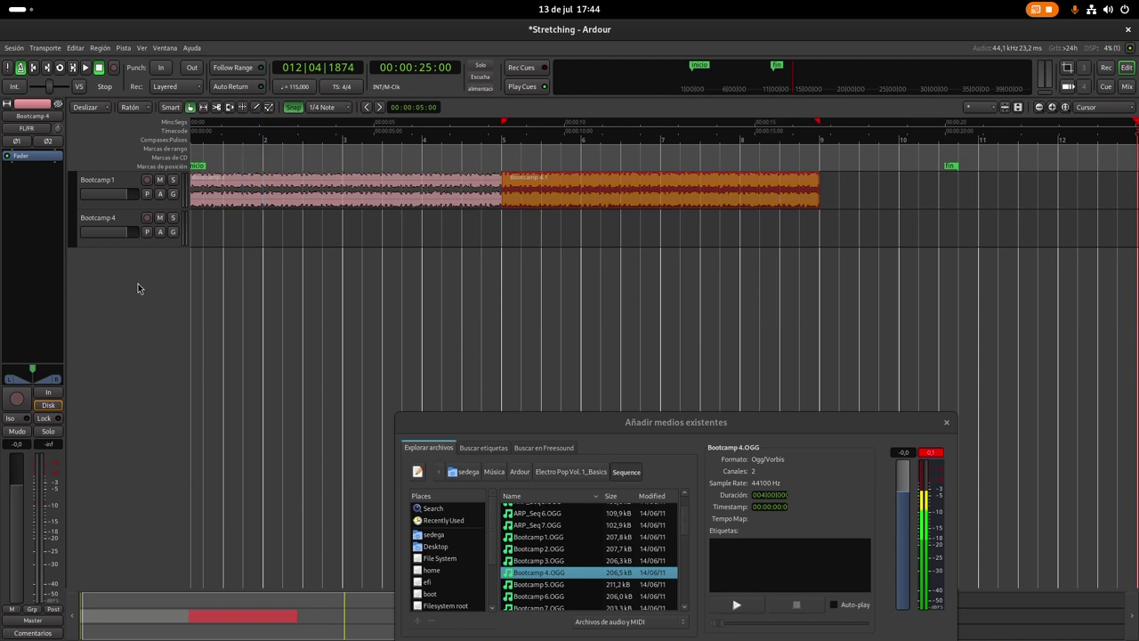
scroll(140, 285, up, 1)
- Play the session from bar 4 across the join between the two regions, and return the playhead to the session start
click(426, 138)
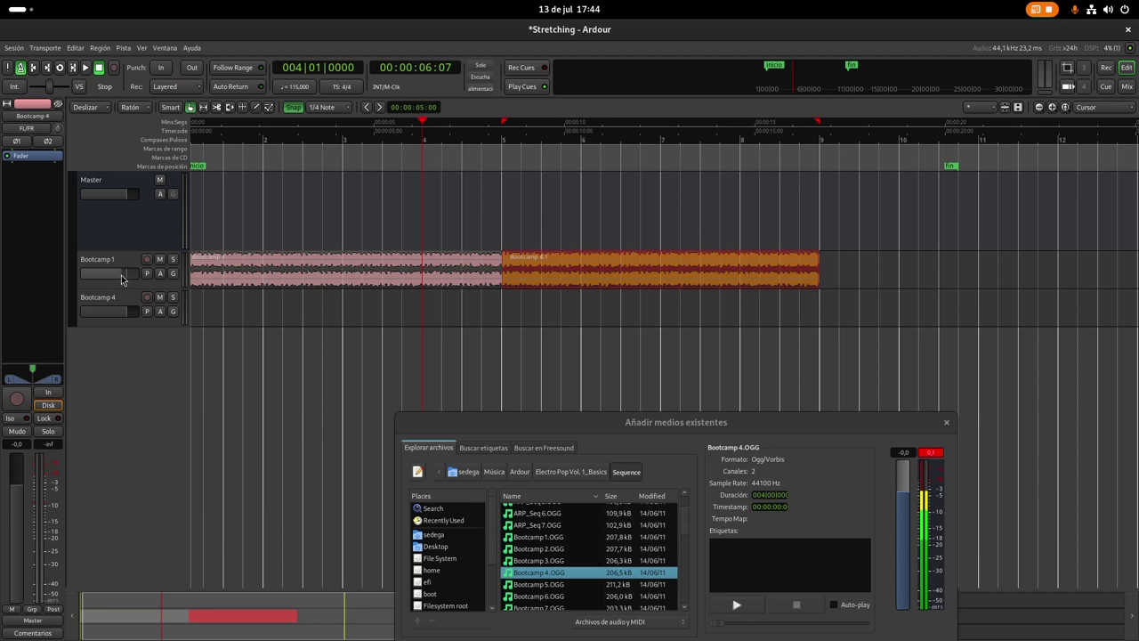
click(86, 69)
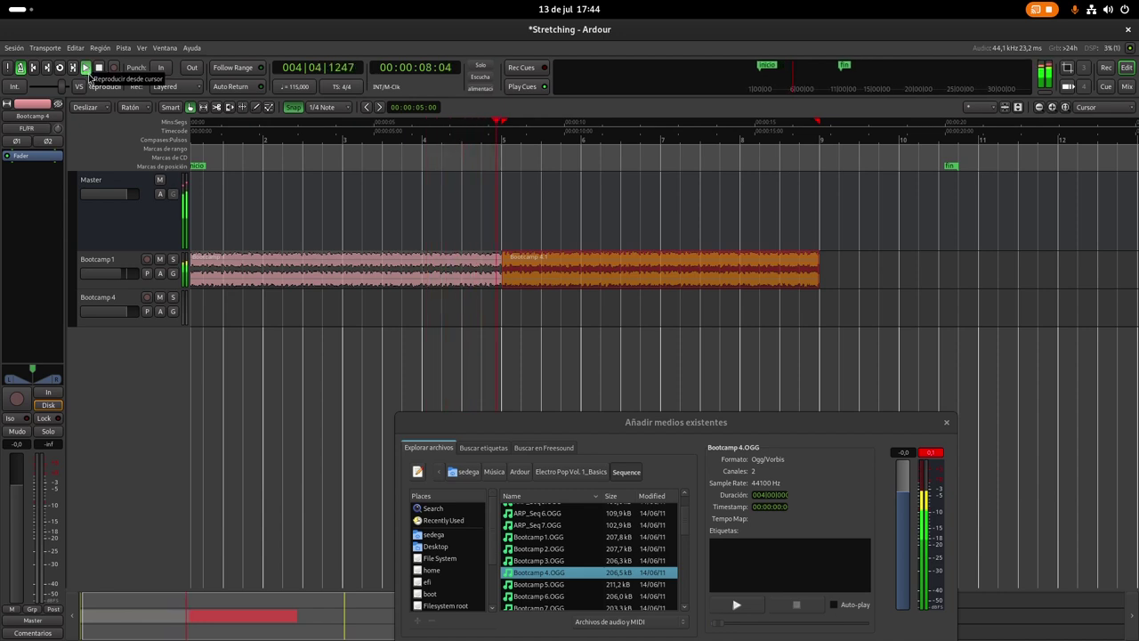
click(99, 69)
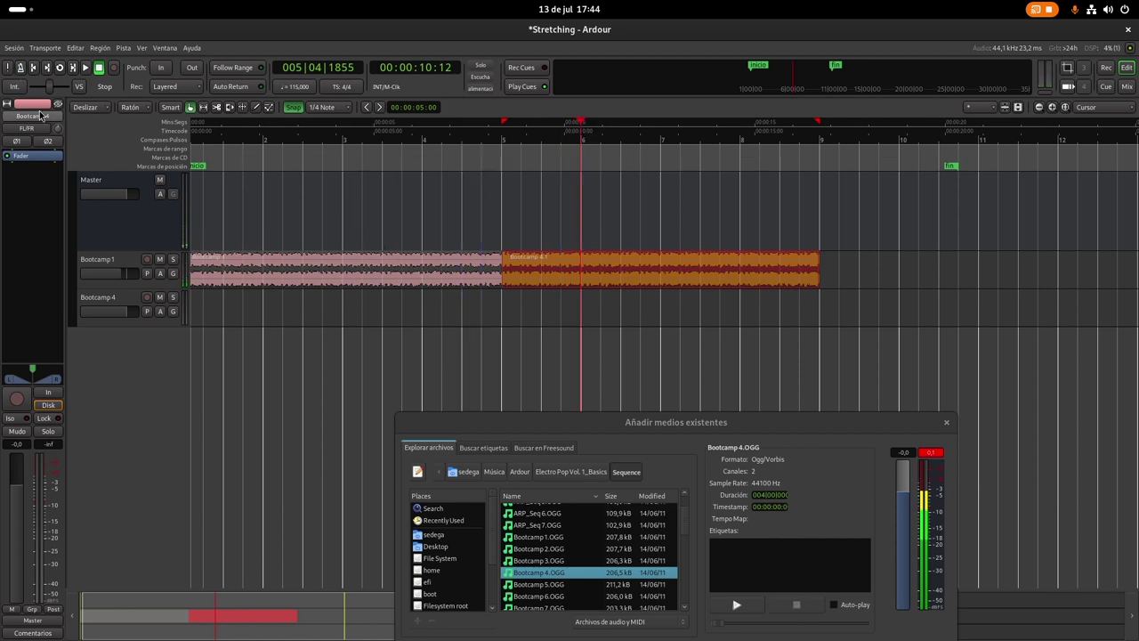
click(33, 69)
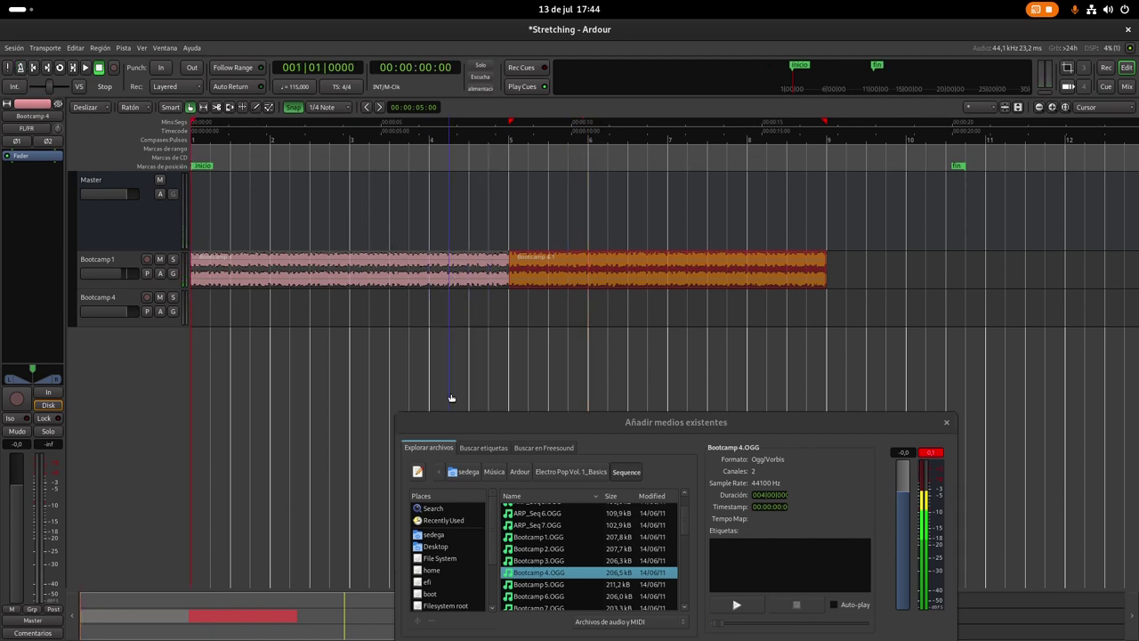
- Browse to the Drums folder of Ambient Vol. 9_Basics and preview Industrial A.OGG
drag(555, 425, 470, 178)
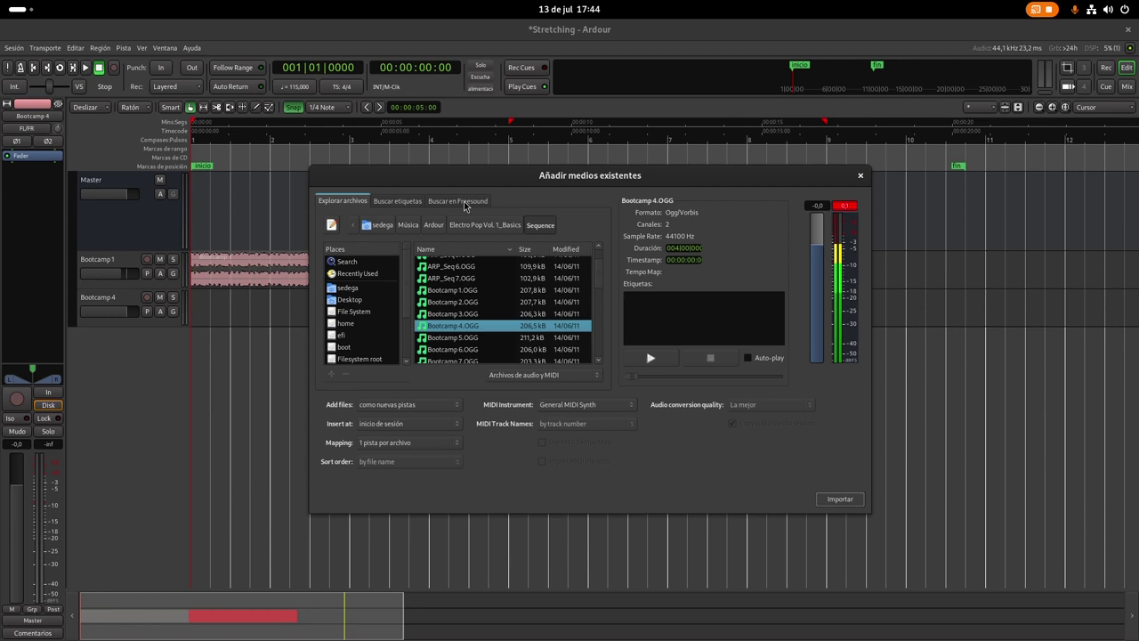
drag(442, 176, 468, 346)
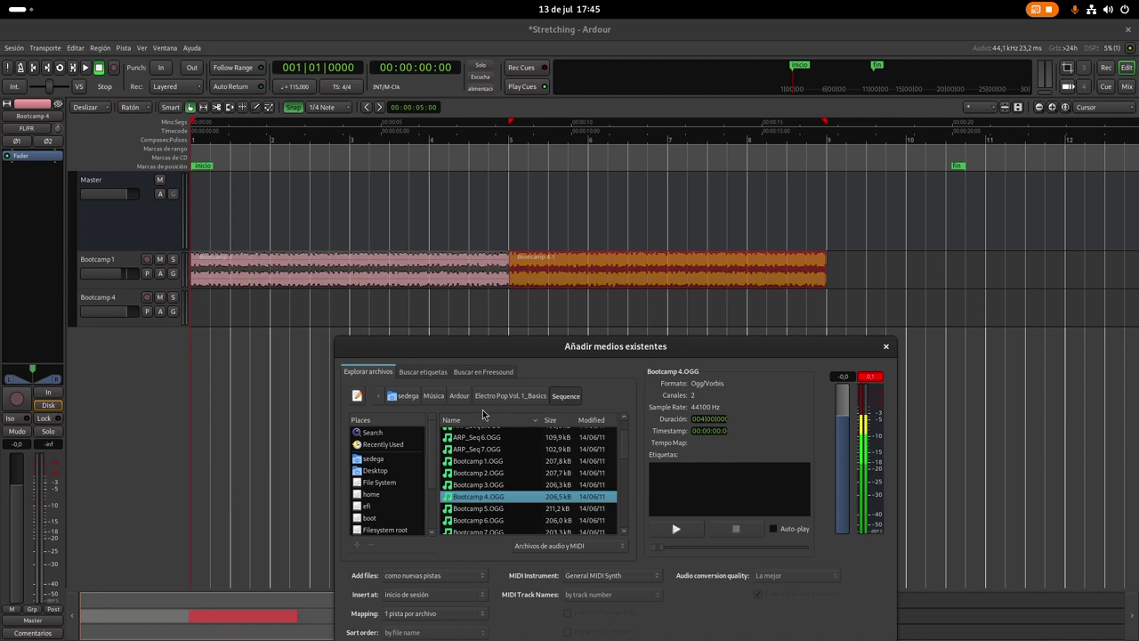
click(459, 395)
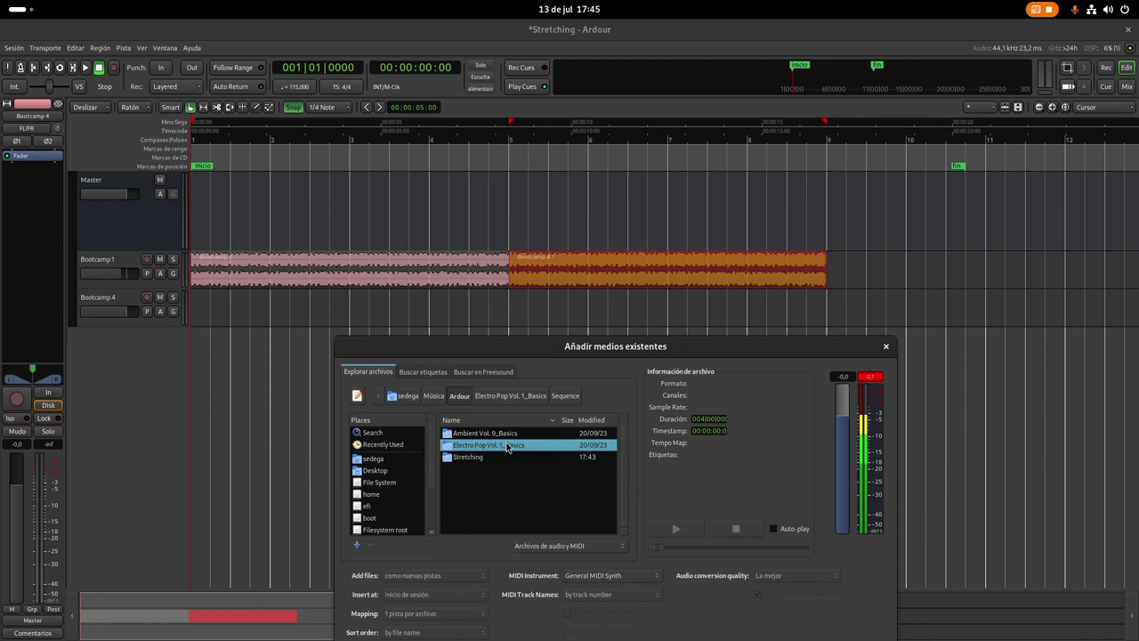
double_click(461, 437)
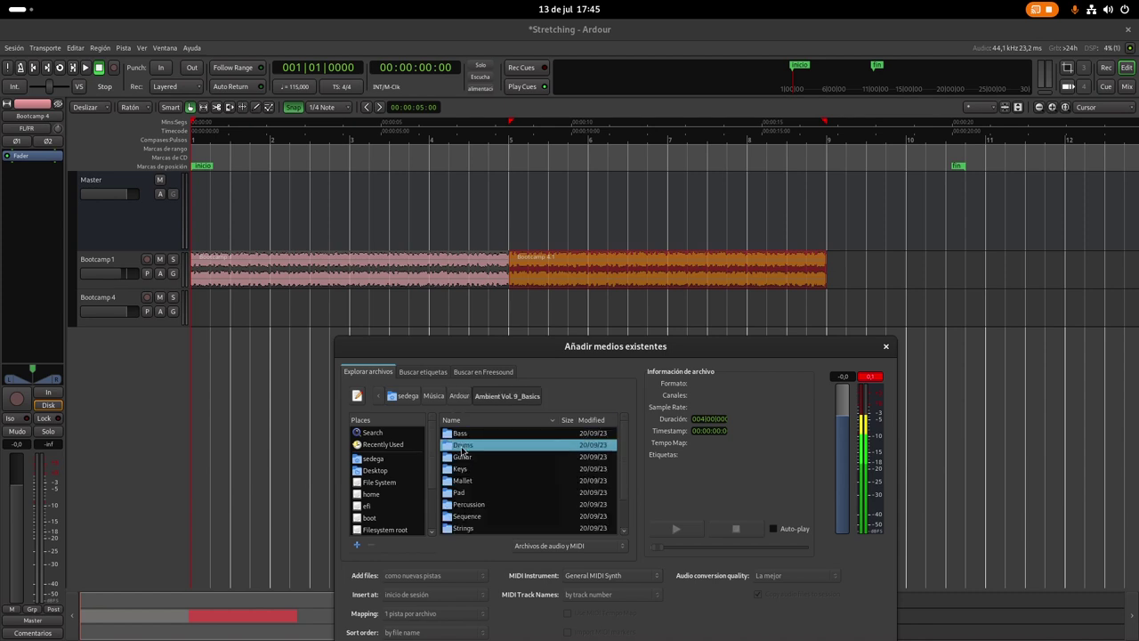
double_click(463, 449)
scroll(485, 491, down, 3)
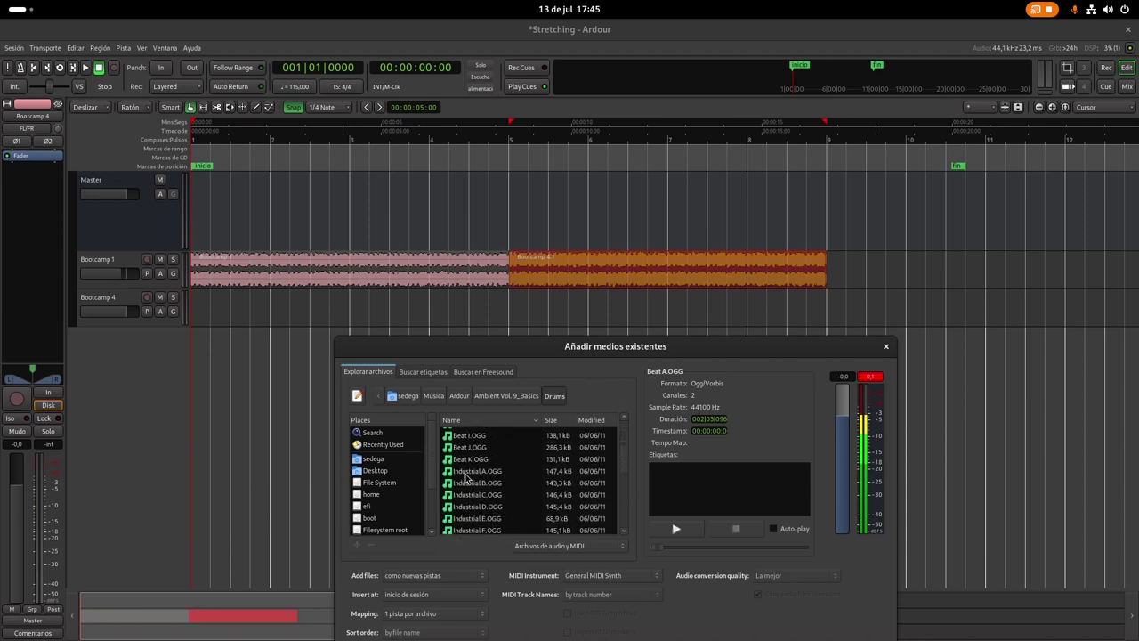
click(467, 473)
click(676, 530)
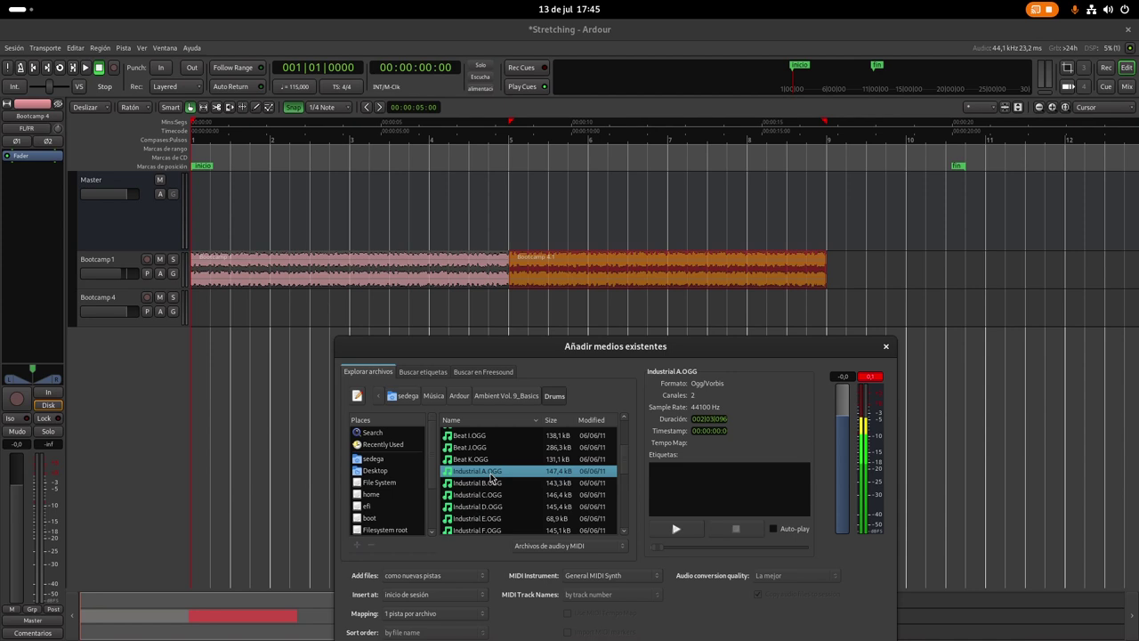
- Import Industrial A.OGG as a new track at the session start
drag(614, 350, 602, 373)
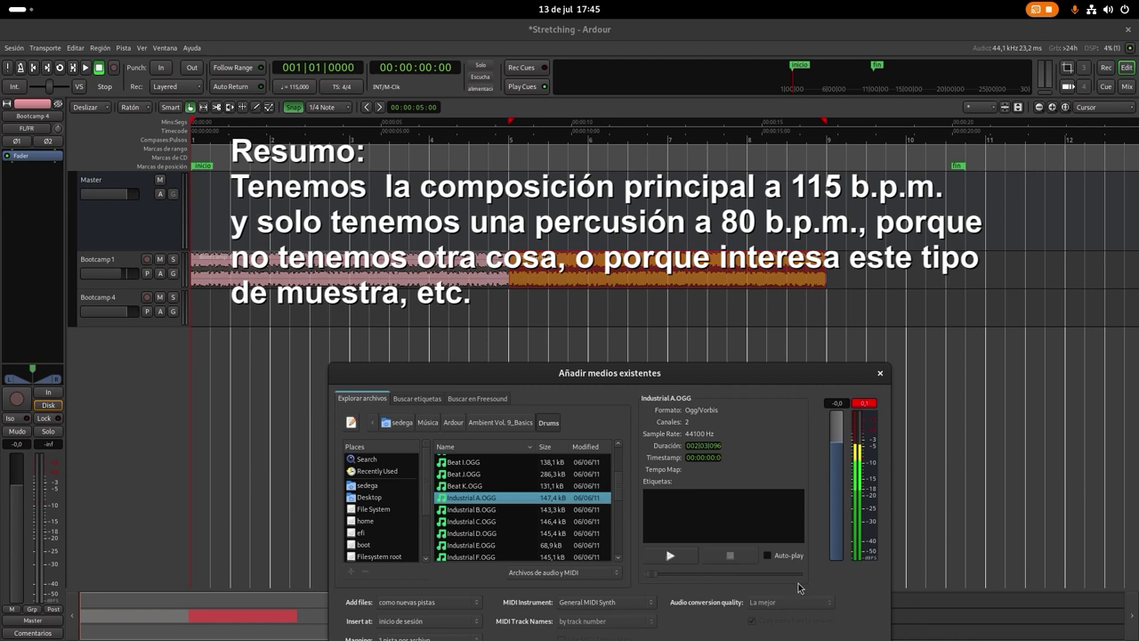
drag(750, 377, 790, 251)
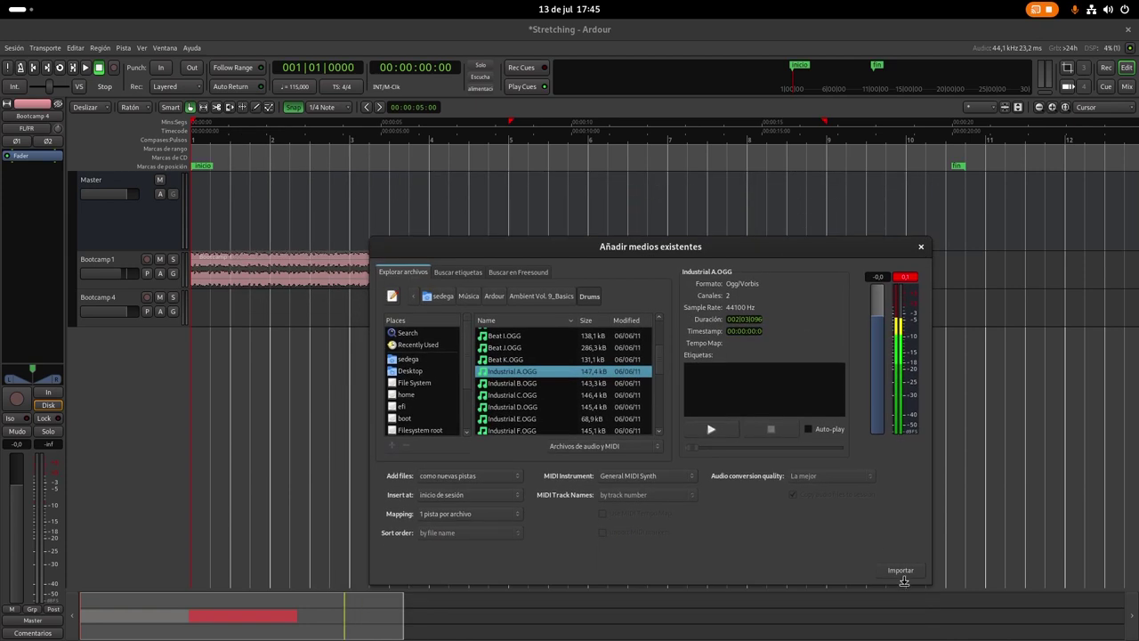
click(903, 577)
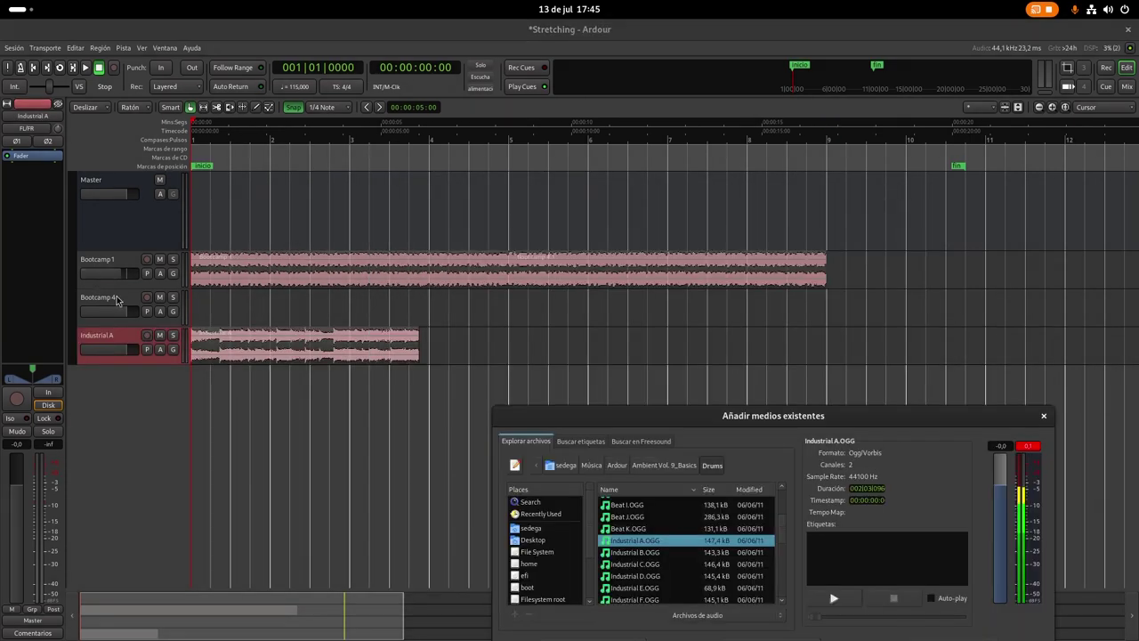
- Delete the empty Bootcamp 4 track from the session
right_click(132, 300)
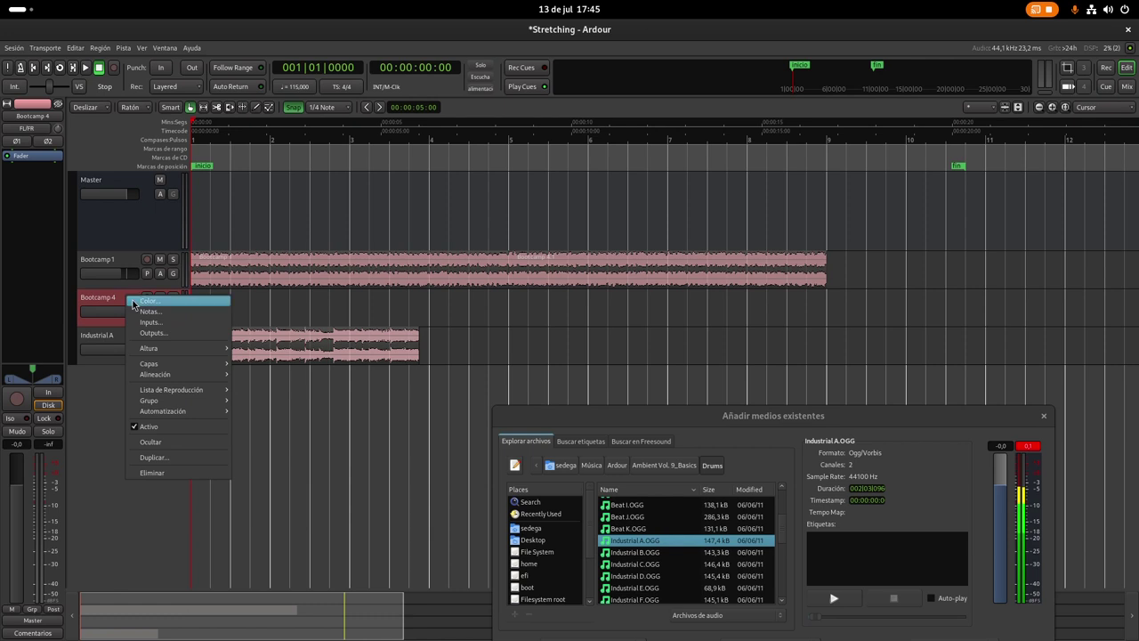
click(189, 474)
click(661, 357)
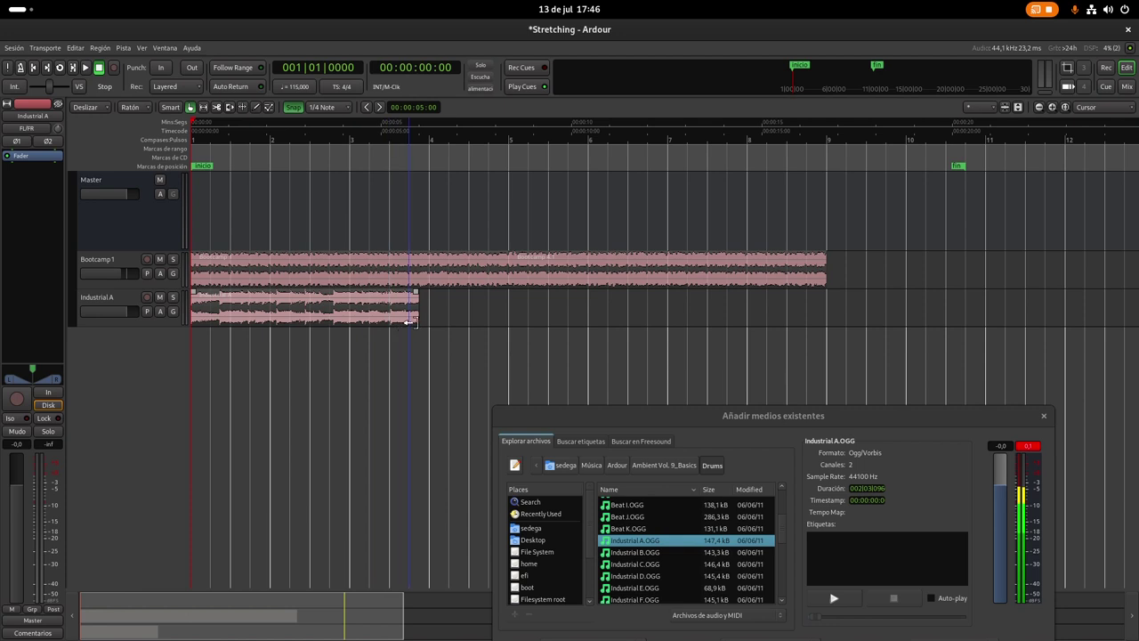
- Increase the Industrial A track's height and lower its fader to -2.4 dB
click(383, 266)
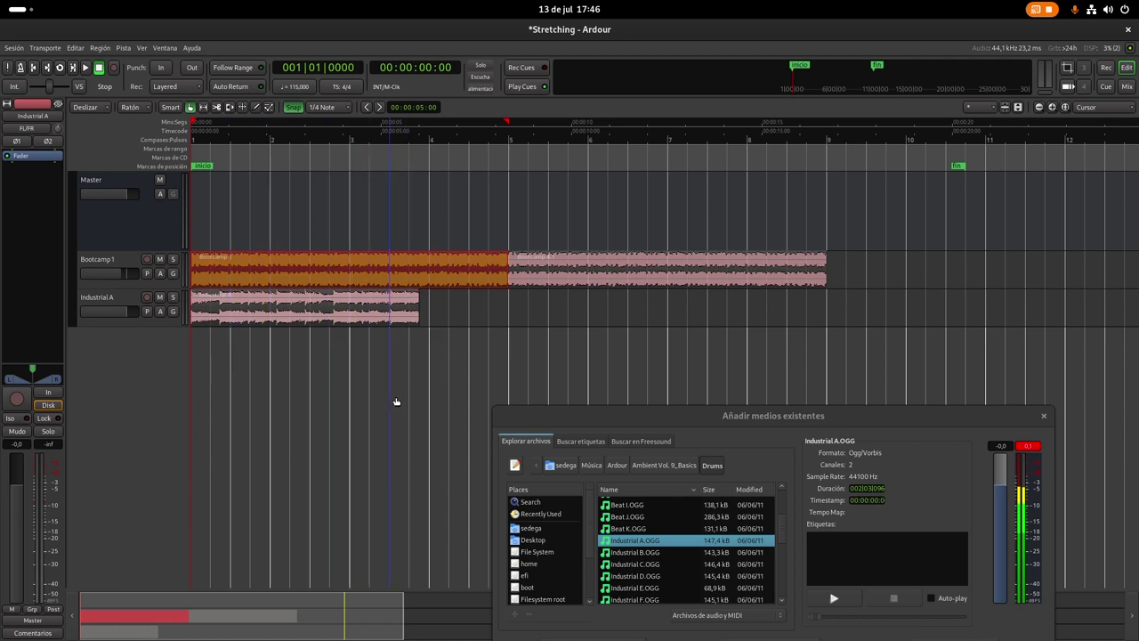
drag(402, 616, 174, 589)
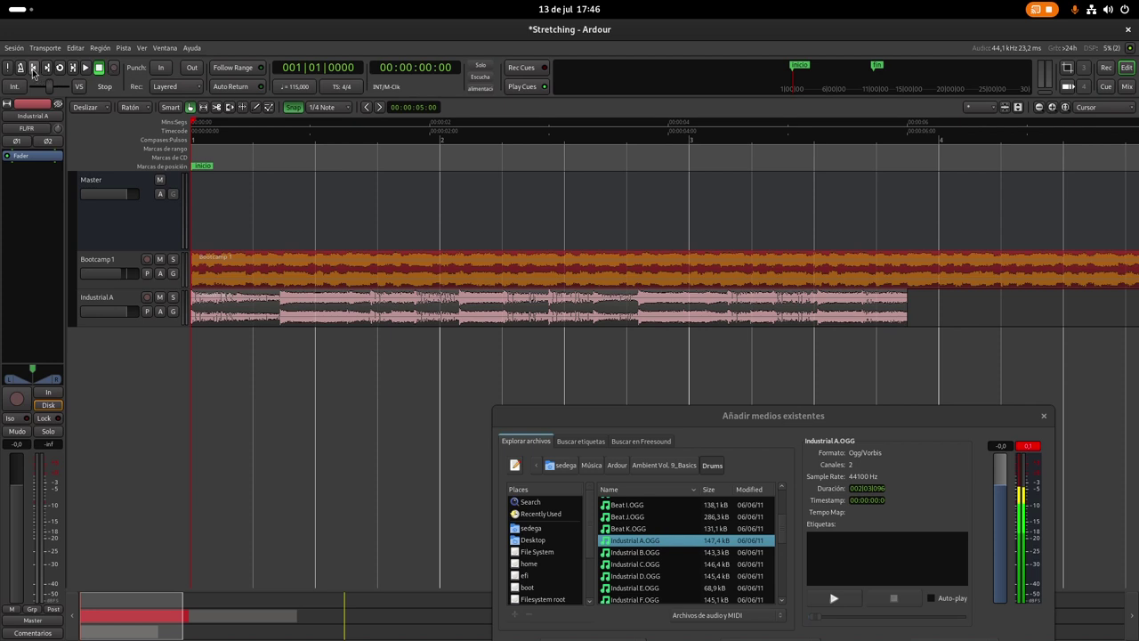
drag(131, 325, 129, 311)
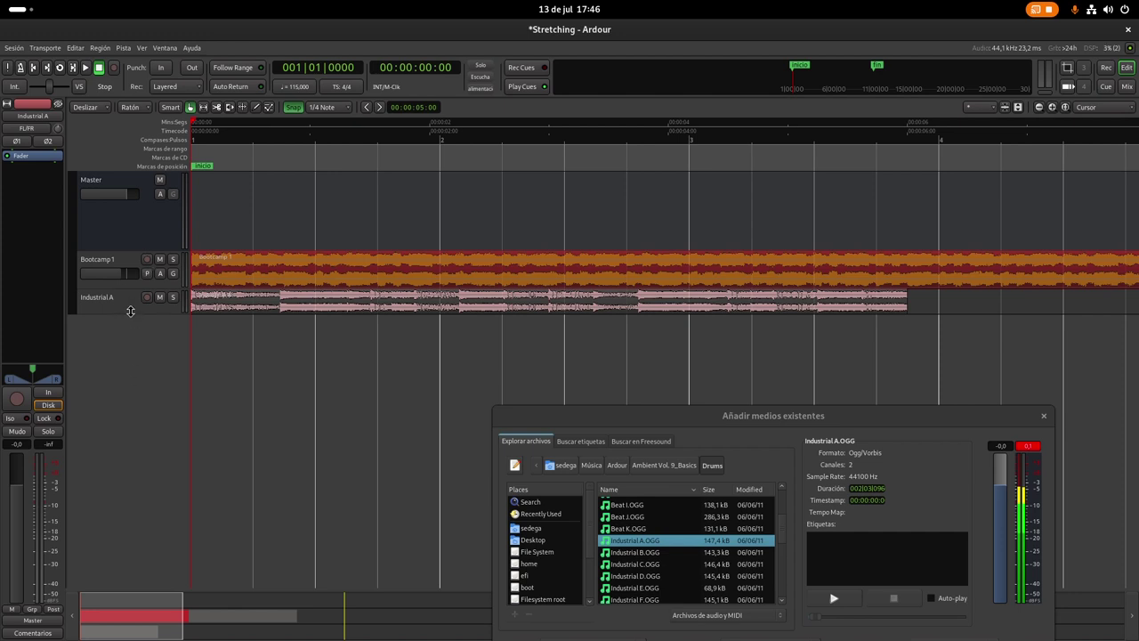
drag(130, 315, 124, 399)
scroll(120, 311, down, 3)
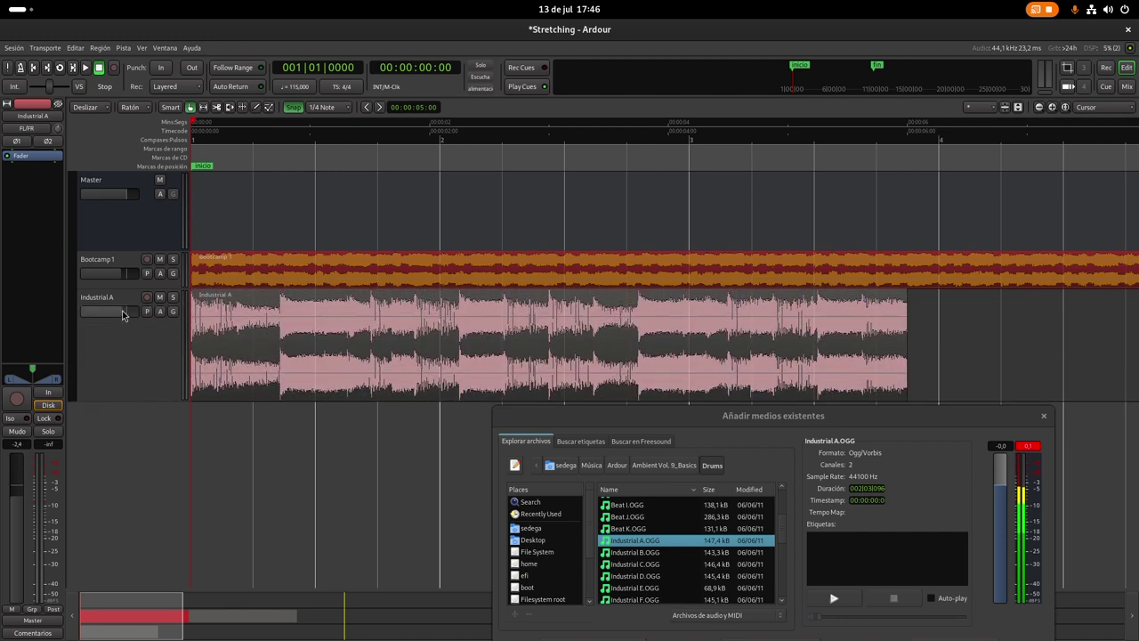
- Play the session from the start through the end of the Industrial A region, and move the media import window out of the way
click(85, 69)
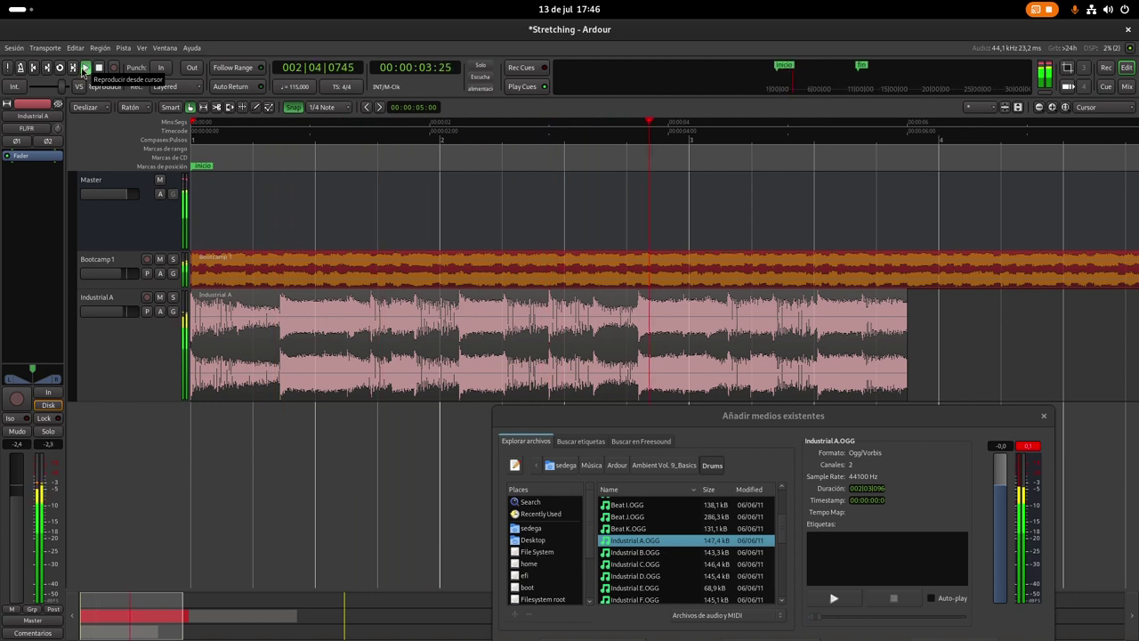
click(98, 69)
drag(722, 424, 808, 529)
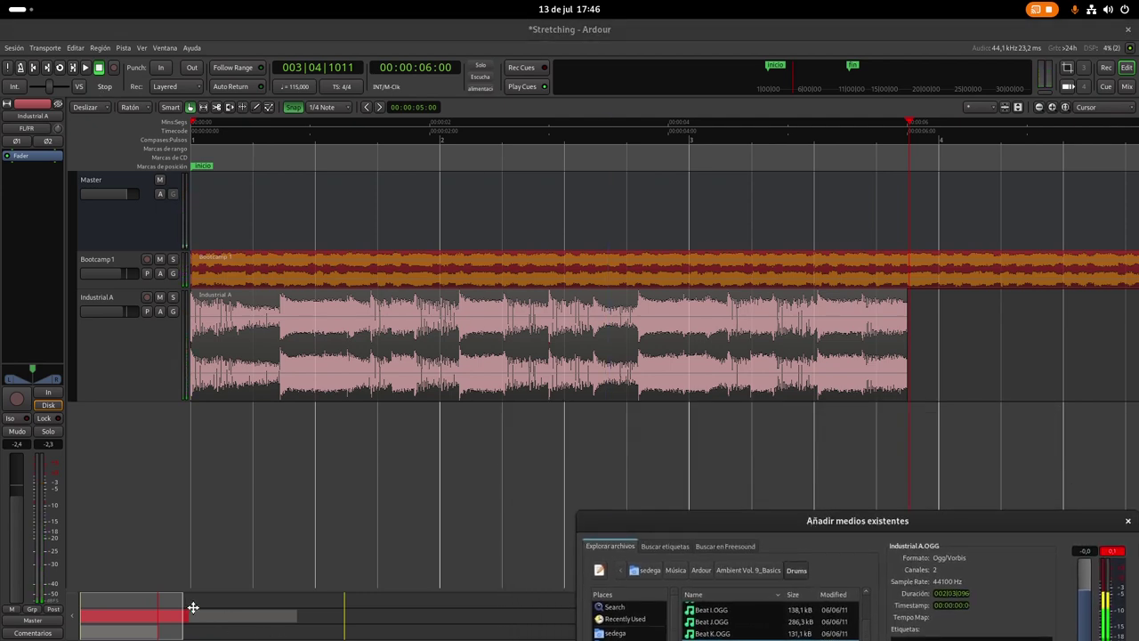
- Time-stretch the Industrial A region to a duration of 4 bars, so it ends at bar 5 with the first Bootcamp 1 region
drag(176, 619, 225, 621)
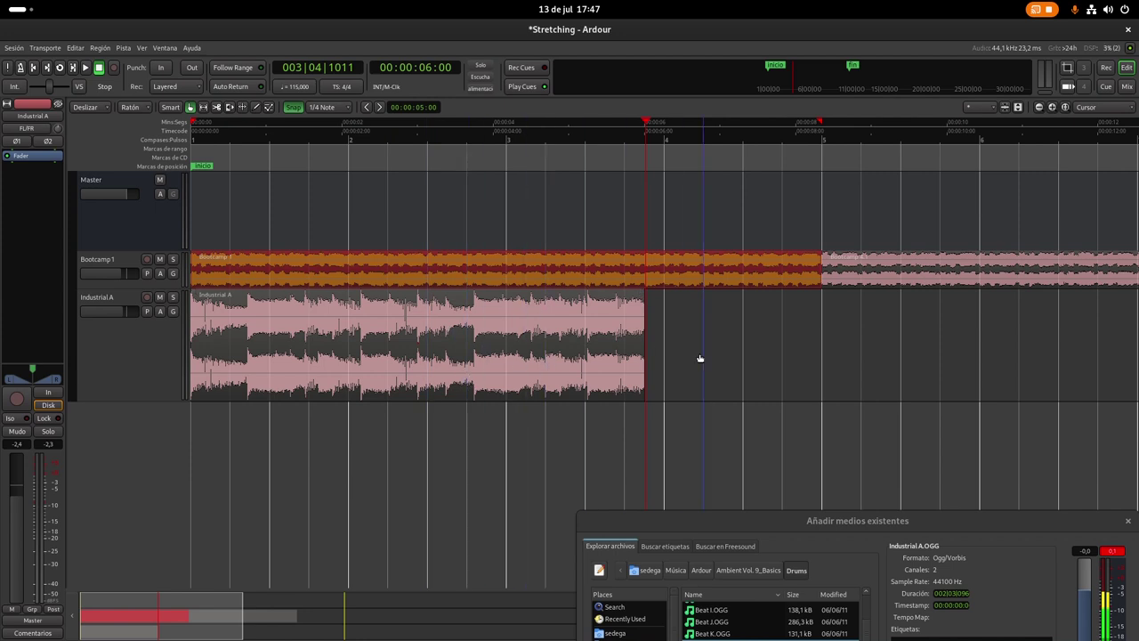
key(t)
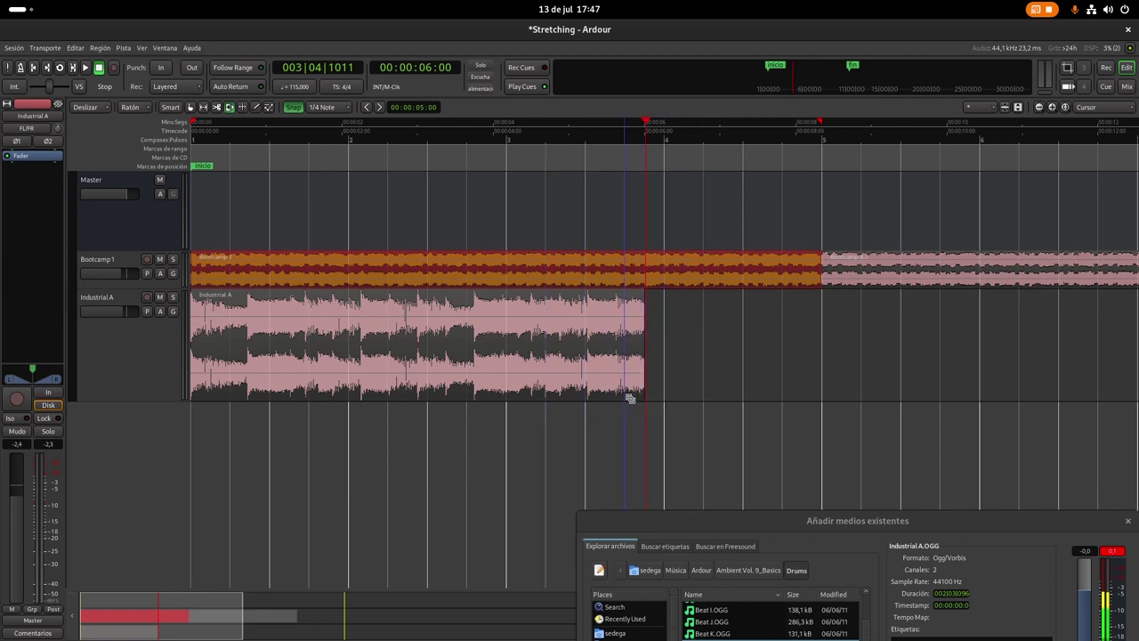
click(538, 397)
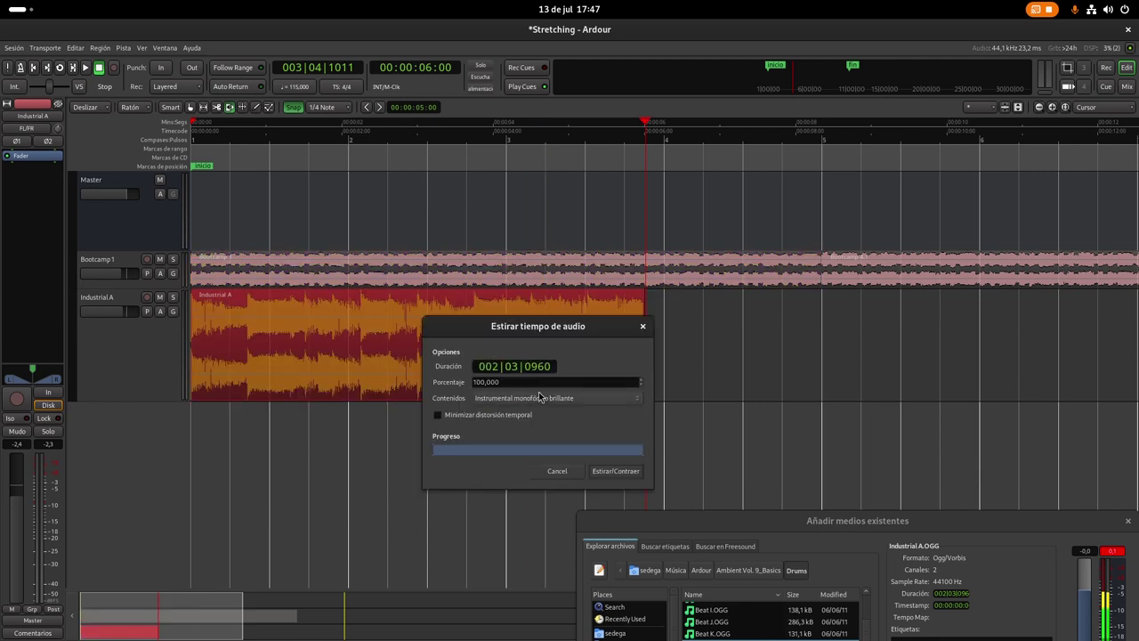
click(642, 326)
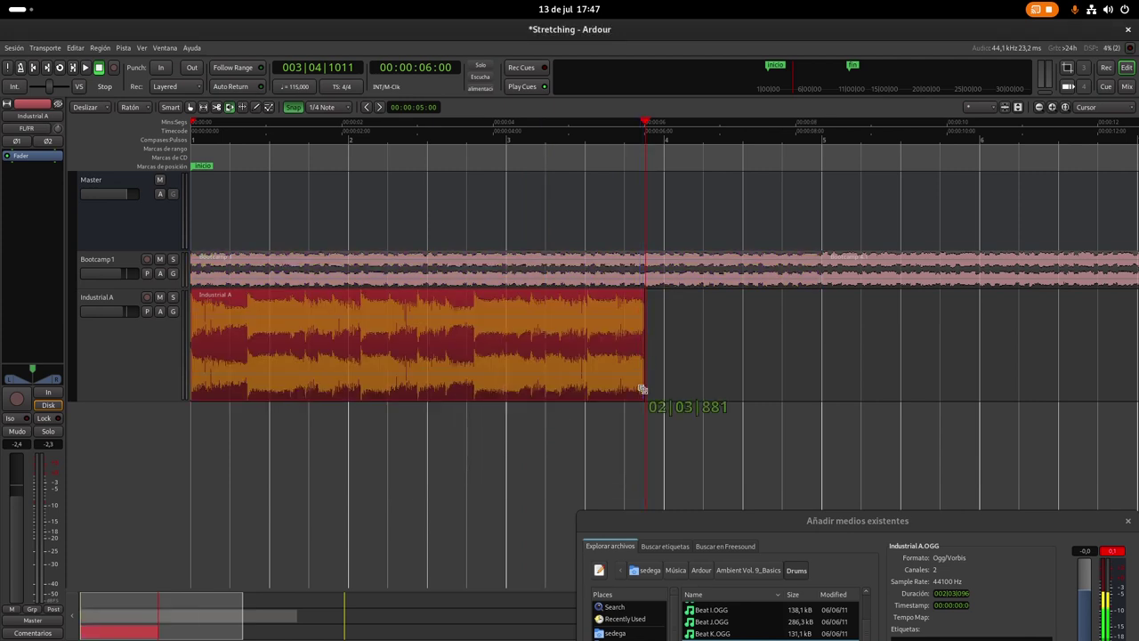
drag(642, 390, 808, 400)
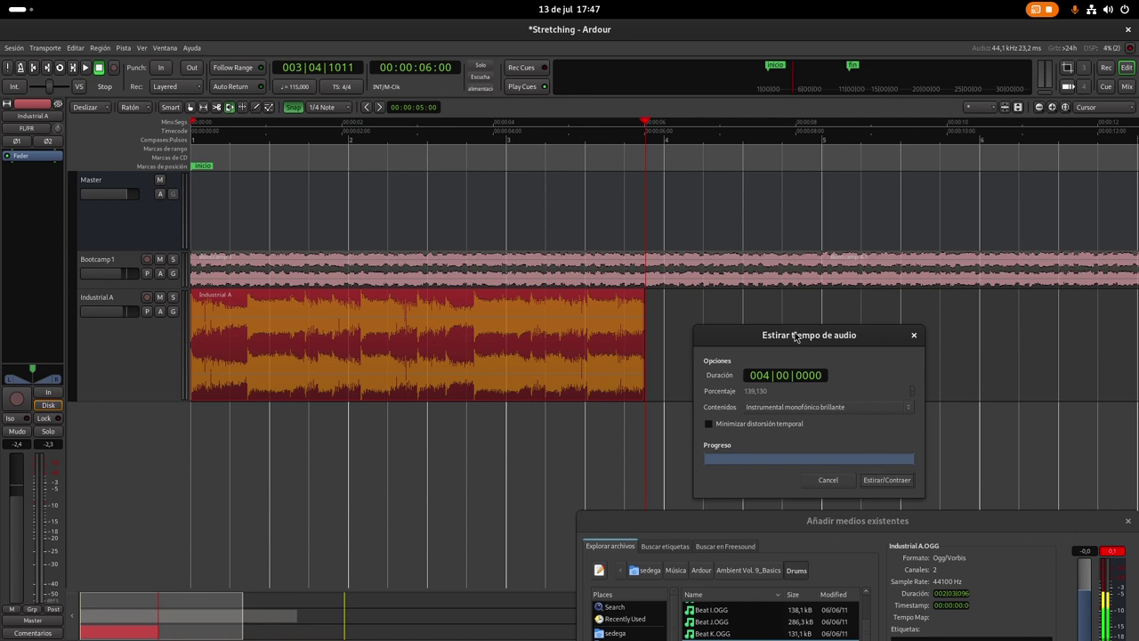
drag(791, 336, 367, 440)
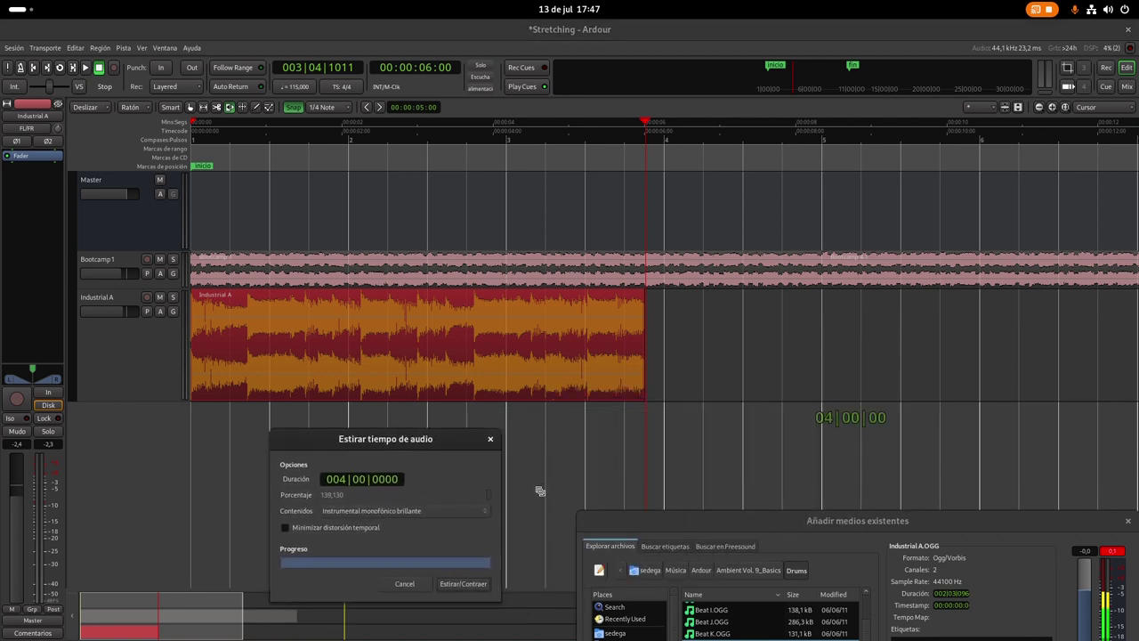
click(462, 587)
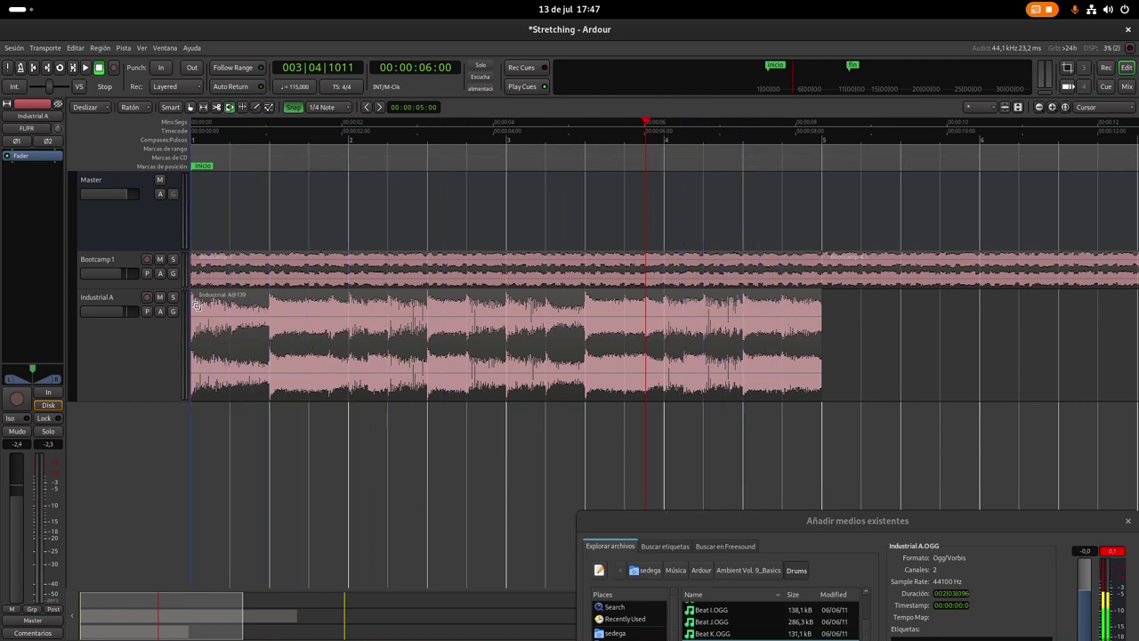
- Switch back to the Grab tool and play the session from the start to hear the stretched drums against Bootcamp 1
click(739, 270)
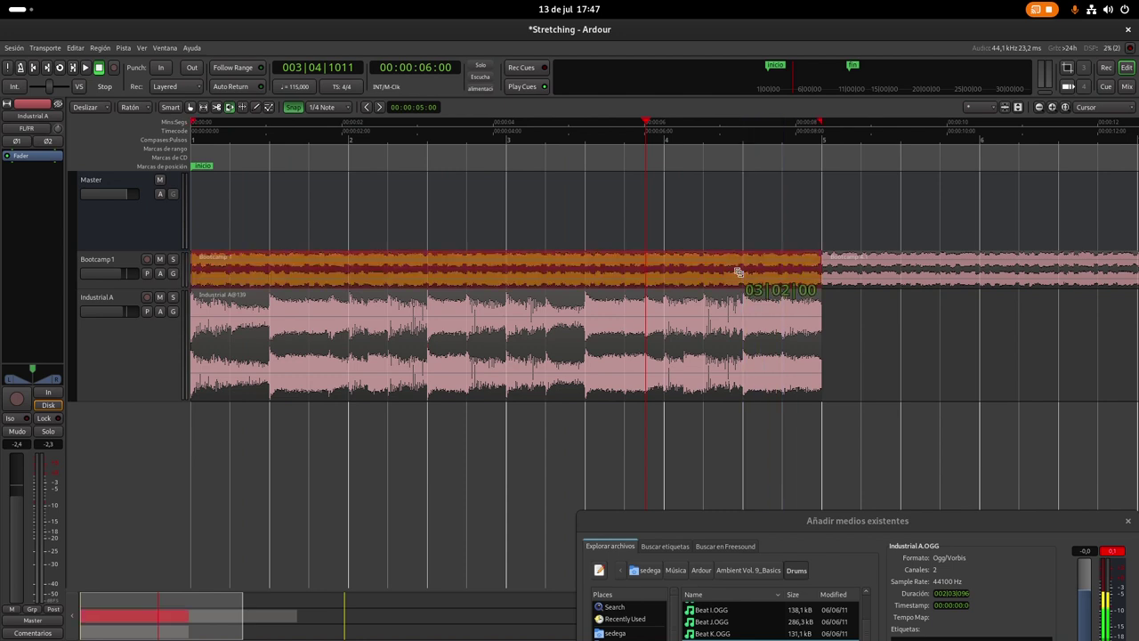
click(757, 353)
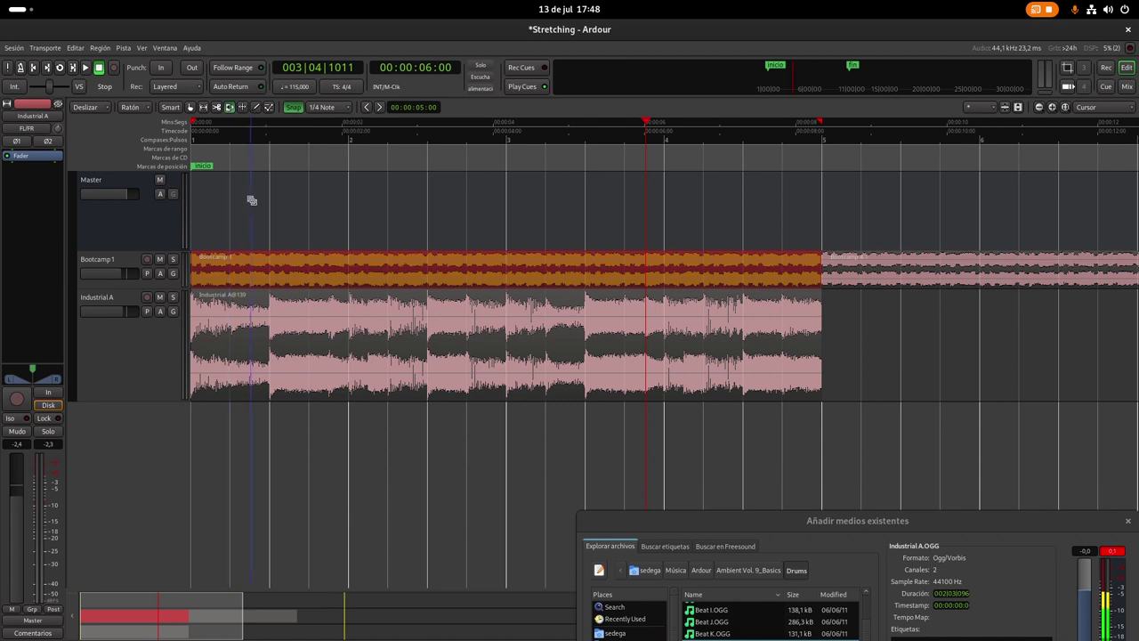
click(189, 108)
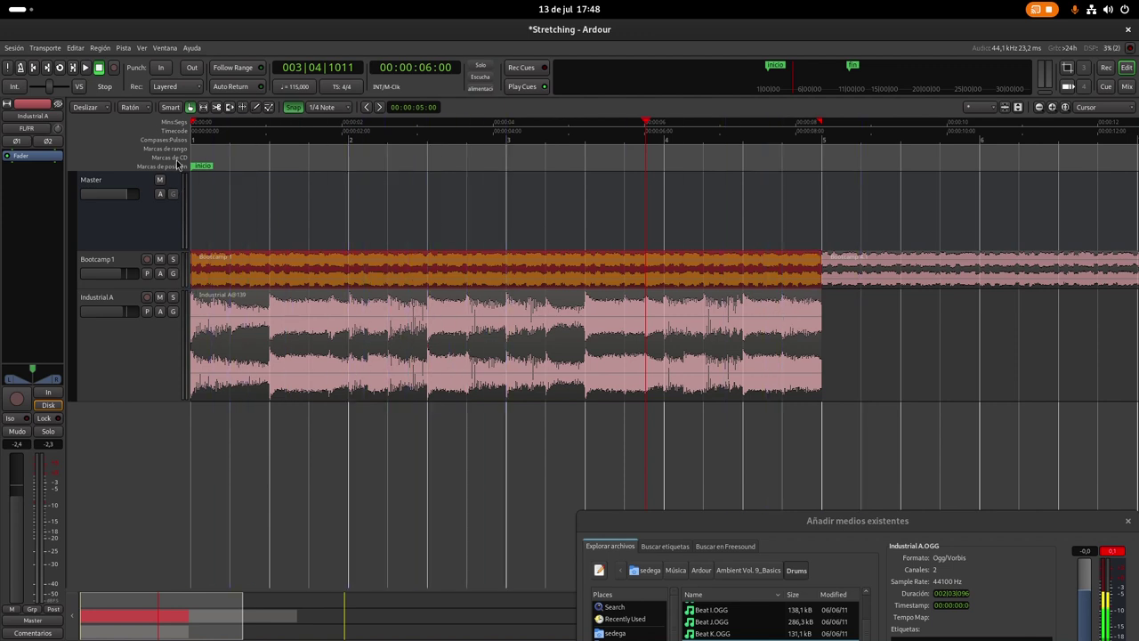
click(34, 71)
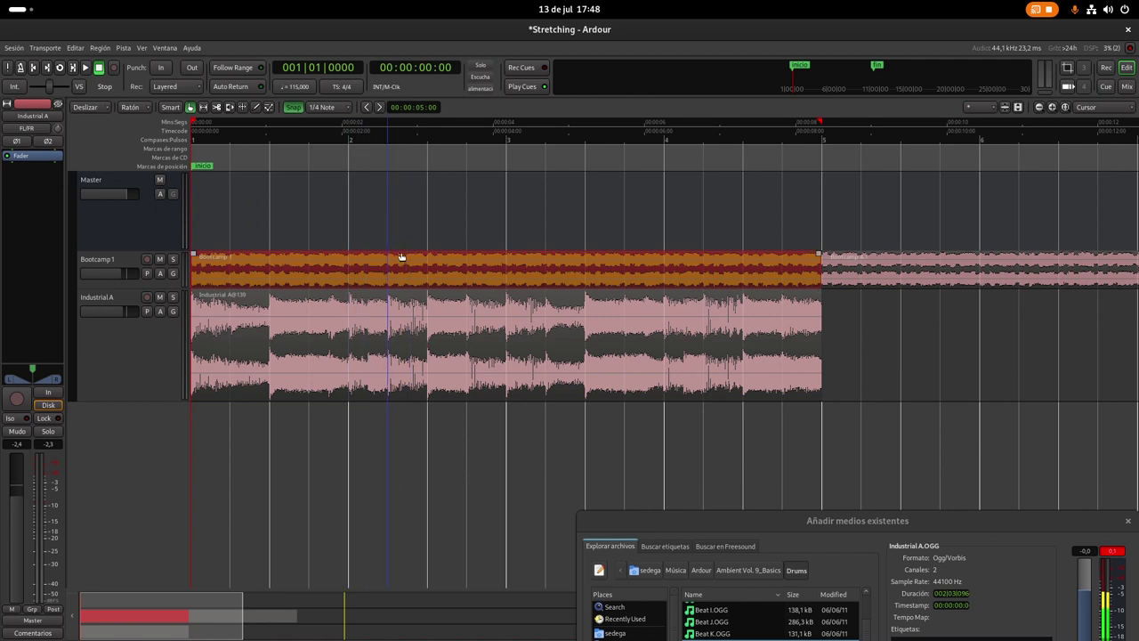
click(84, 68)
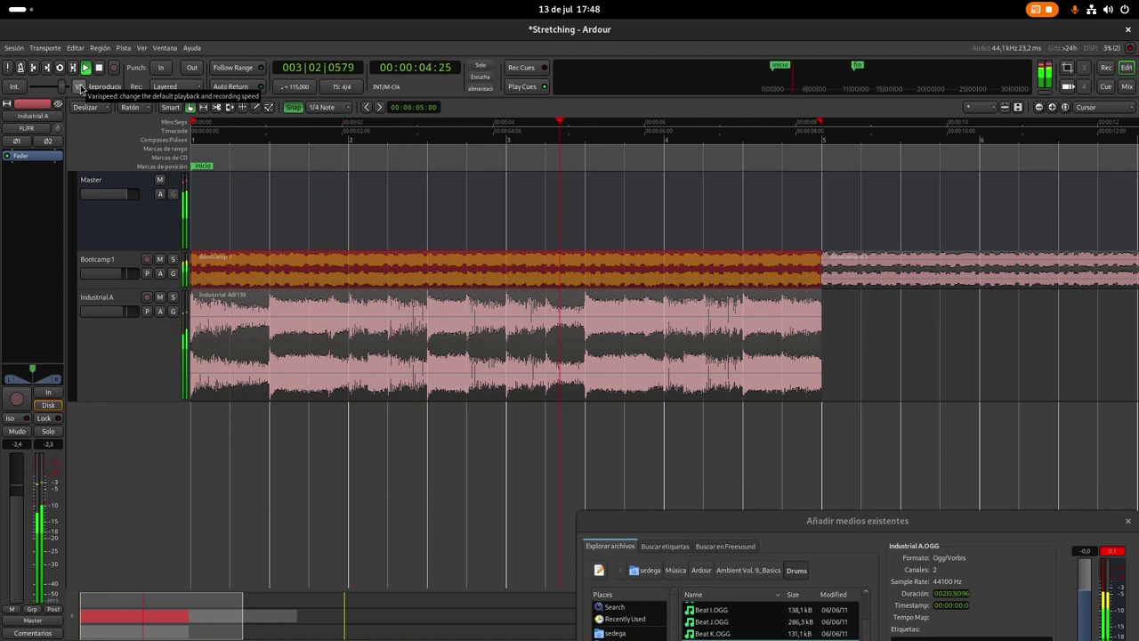
click(99, 68)
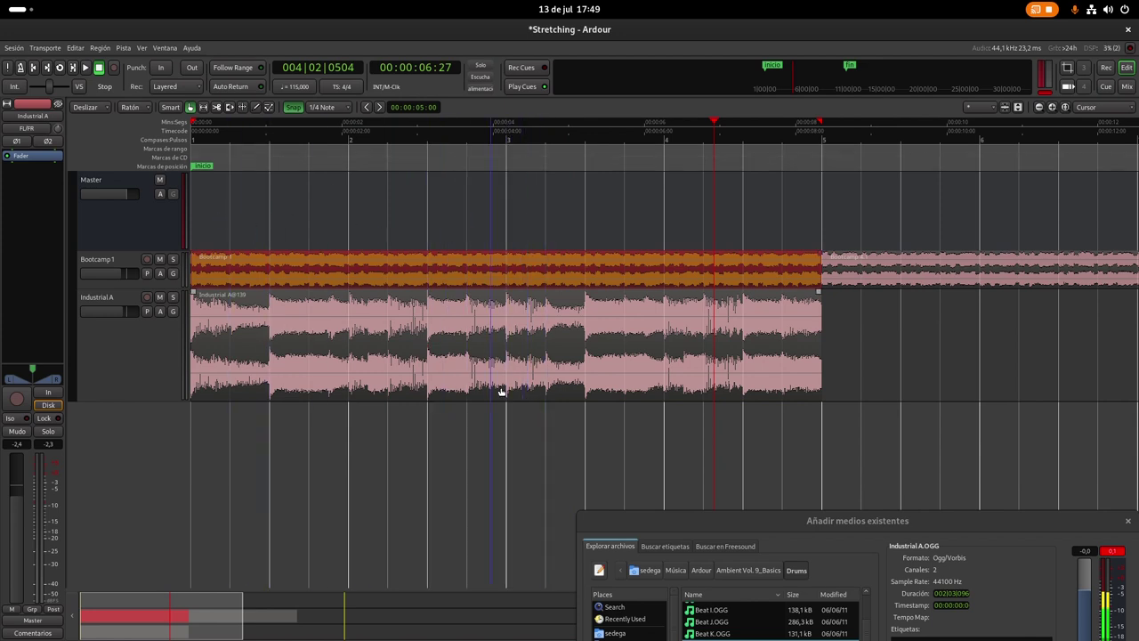
- Time-stretch the Industrial A region down to 2 bars (50%), keeping the content type Instrumental monofónico brillante
click(230, 107)
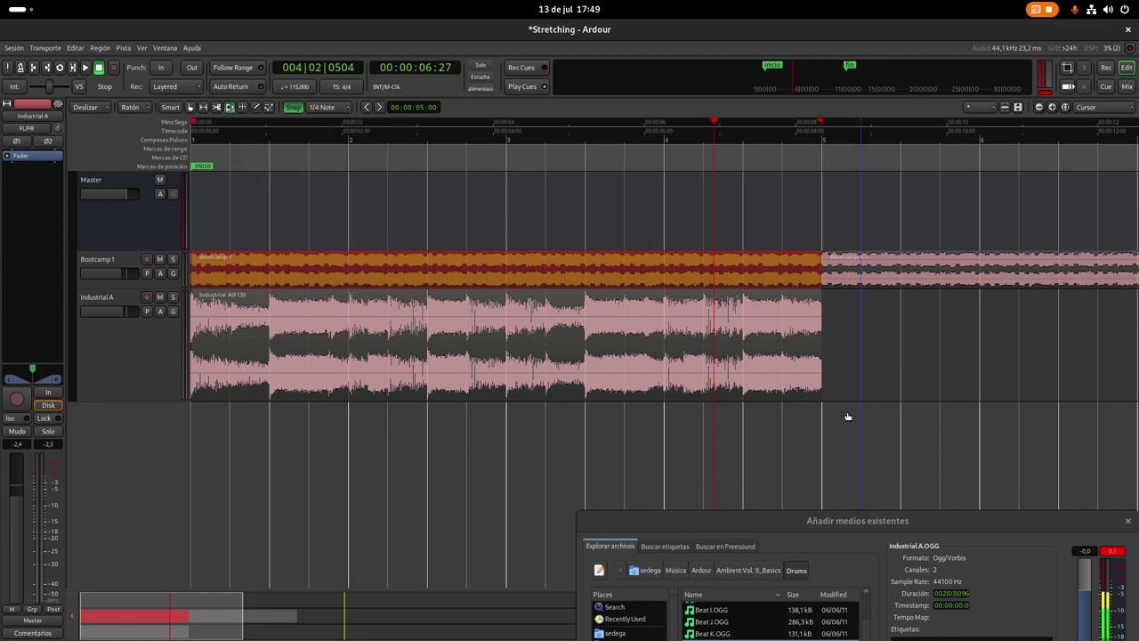
drag(819, 397, 752, 401)
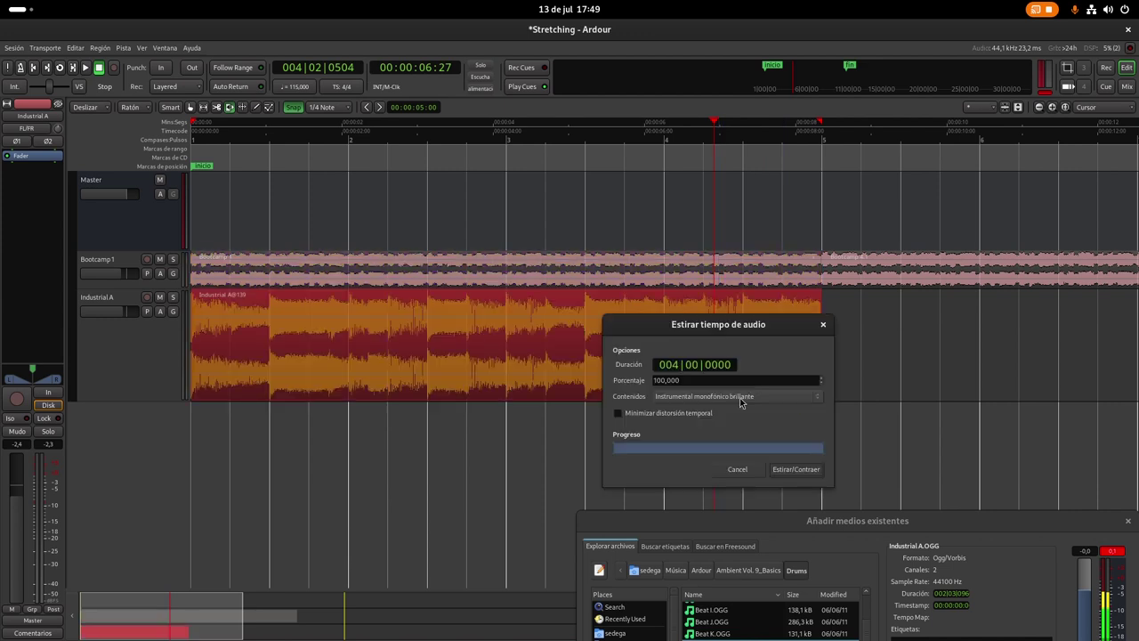
click(825, 326)
drag(821, 396, 512, 395)
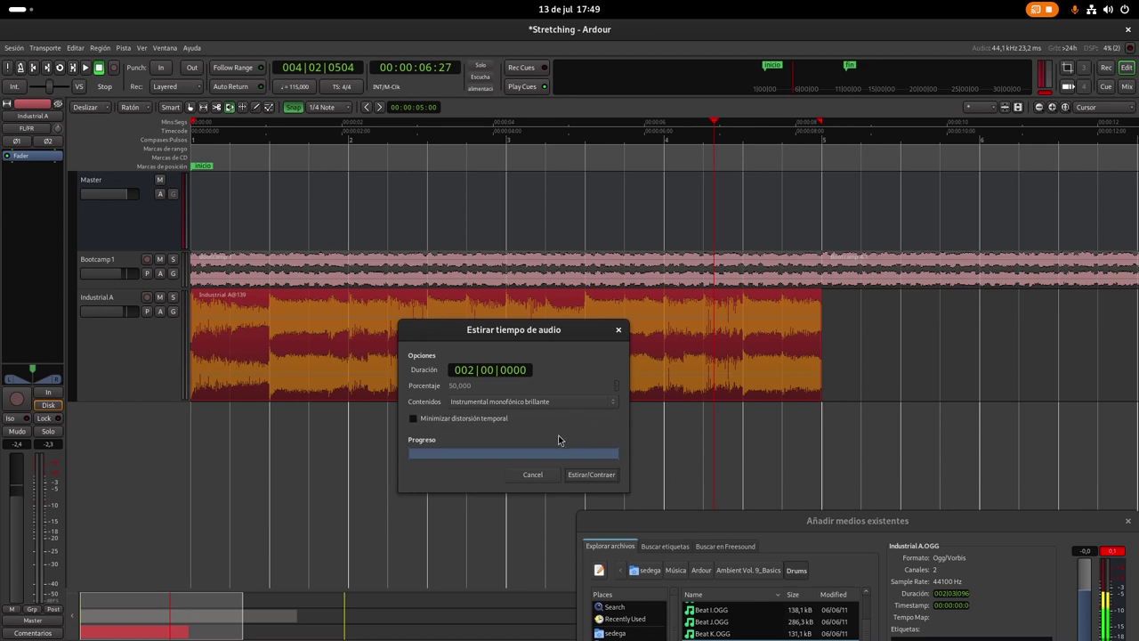
drag(549, 334, 535, 307)
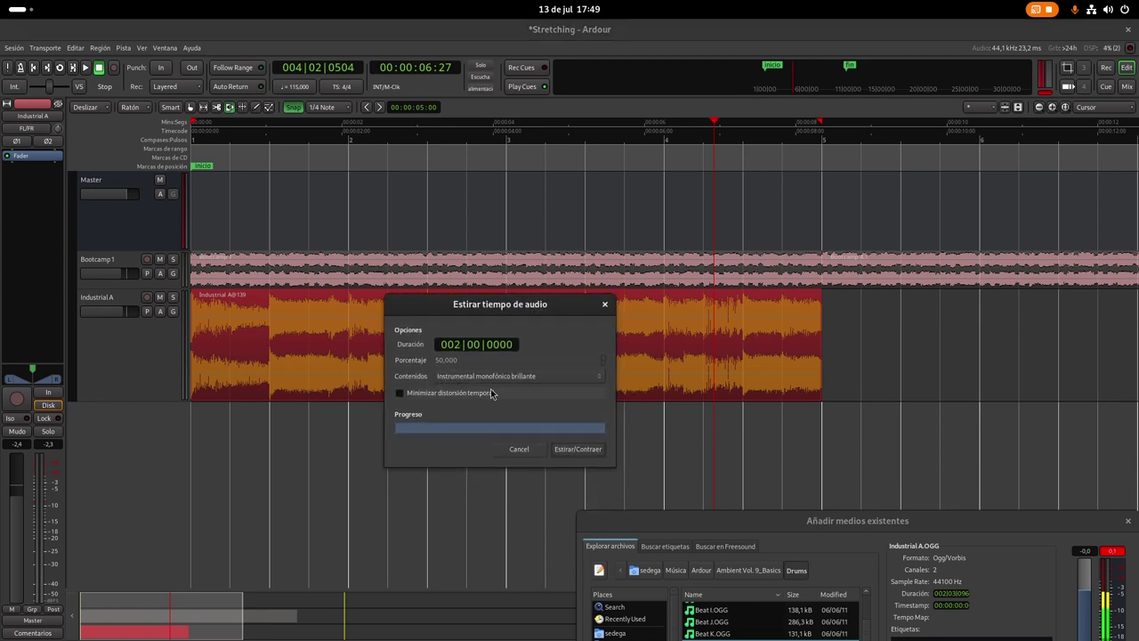
click(522, 377)
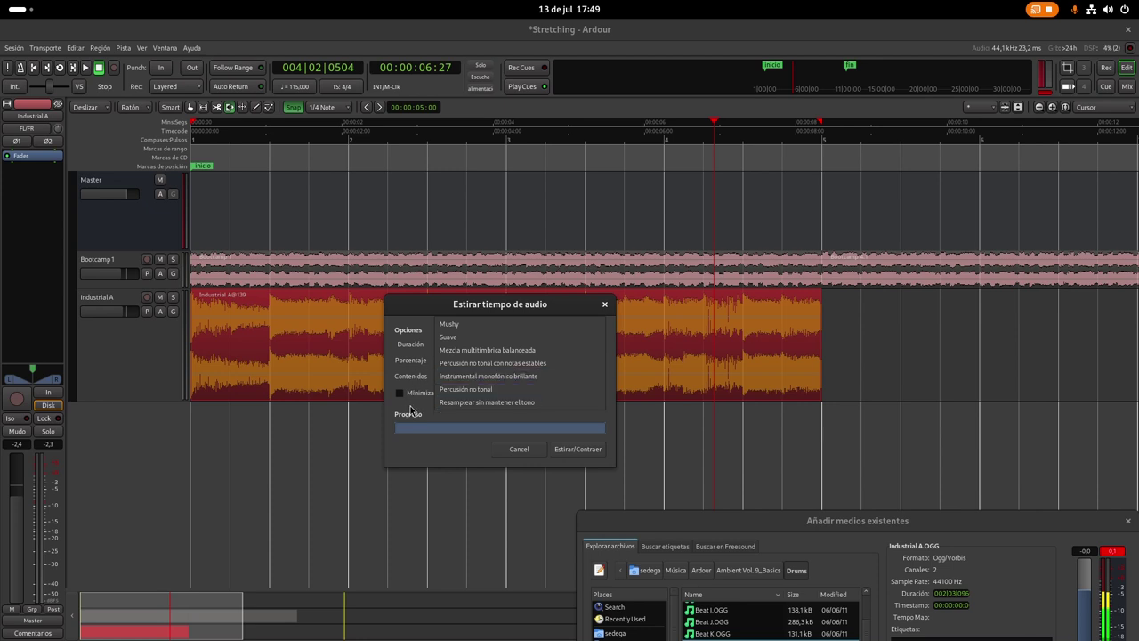
click(413, 315)
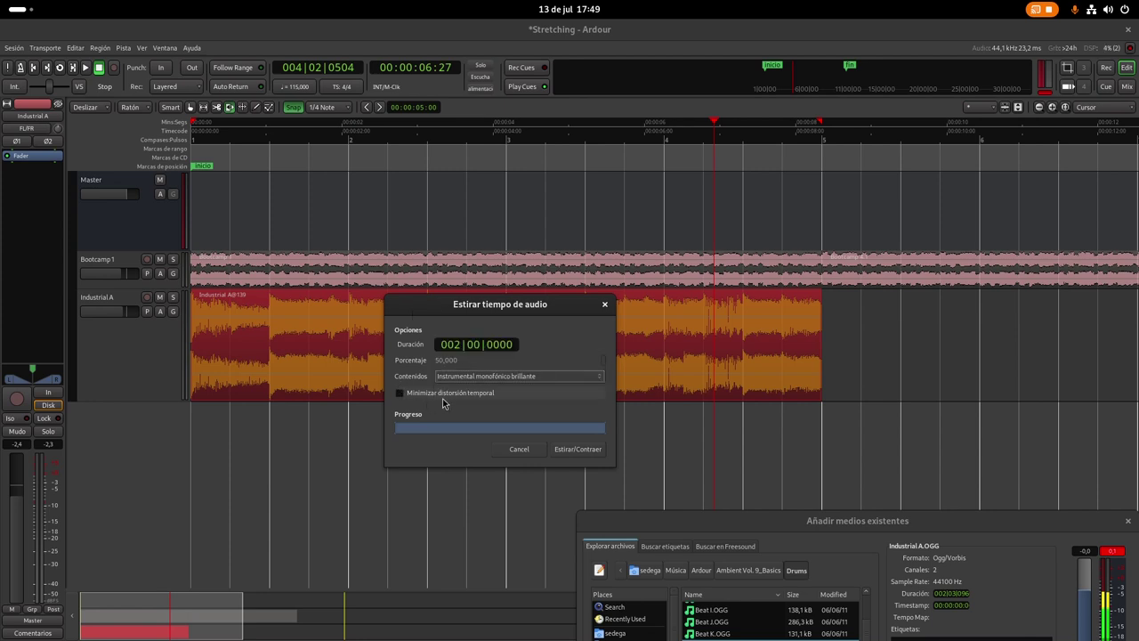
click(578, 450)
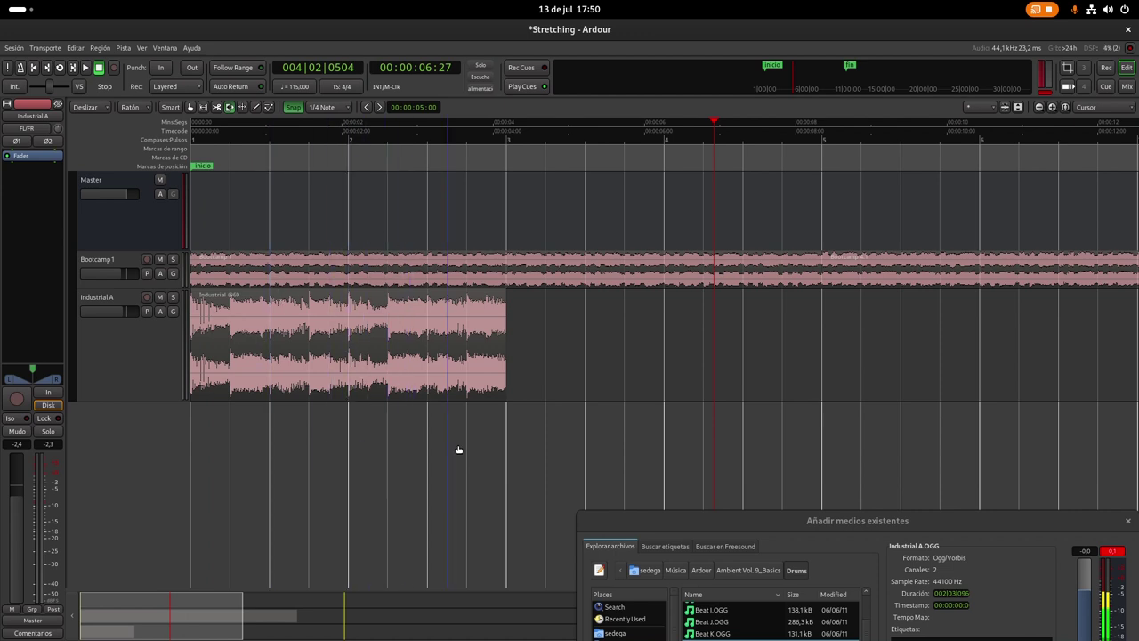
- Play the session from the start to hear the shortened 2-bar drum loop with Bootcamp 1
click(34, 68)
click(85, 69)
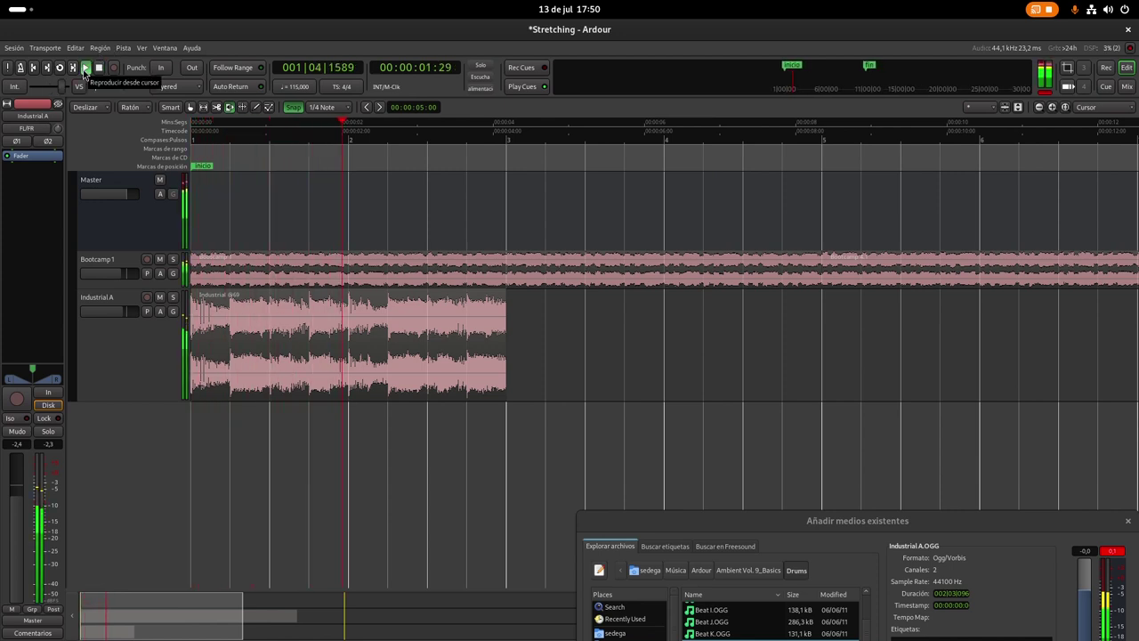
click(98, 69)
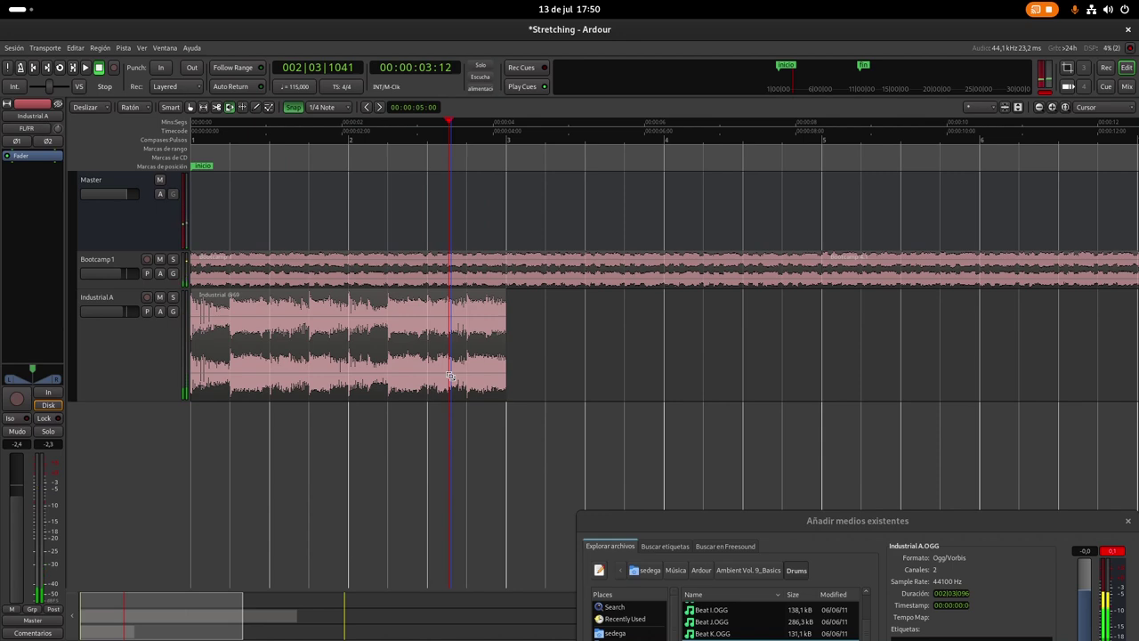
scroll(441, 410, down, 1)
scroll(421, 420, up, 1)
scroll(445, 414, down, 1)
scroll(459, 413, up, 1)
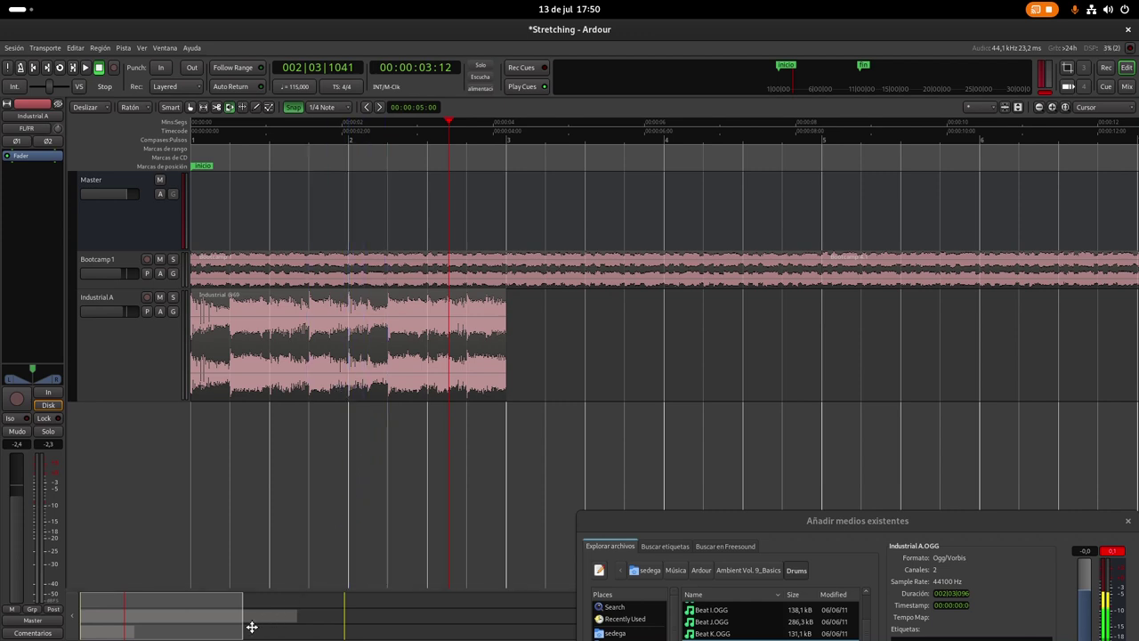
drag(238, 626, 344, 626)
click(365, 383)
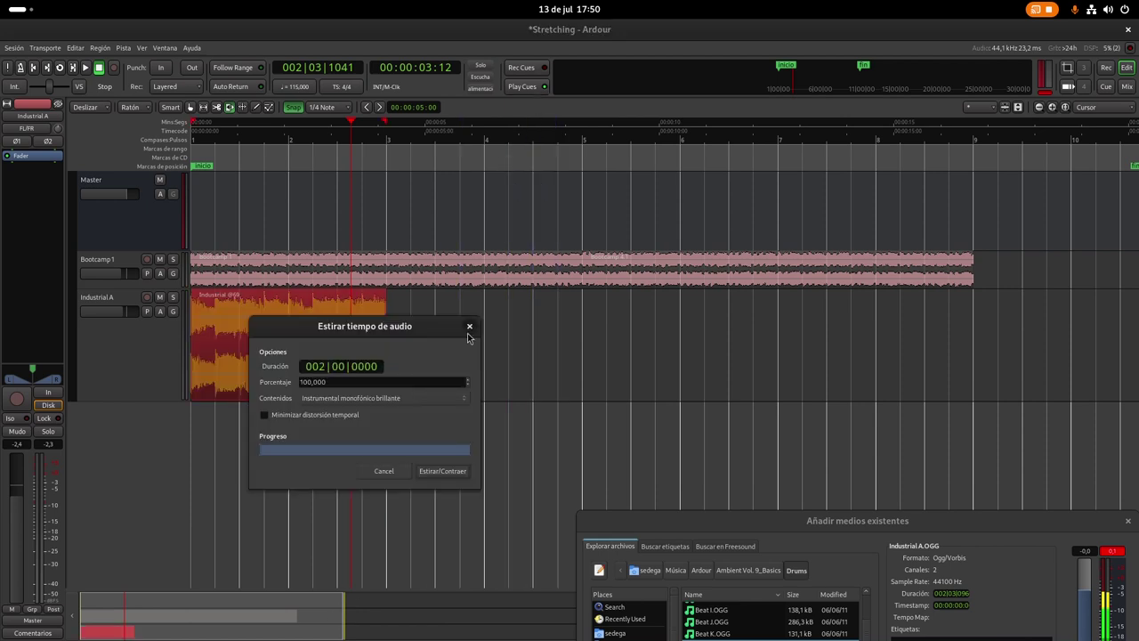
click(469, 329)
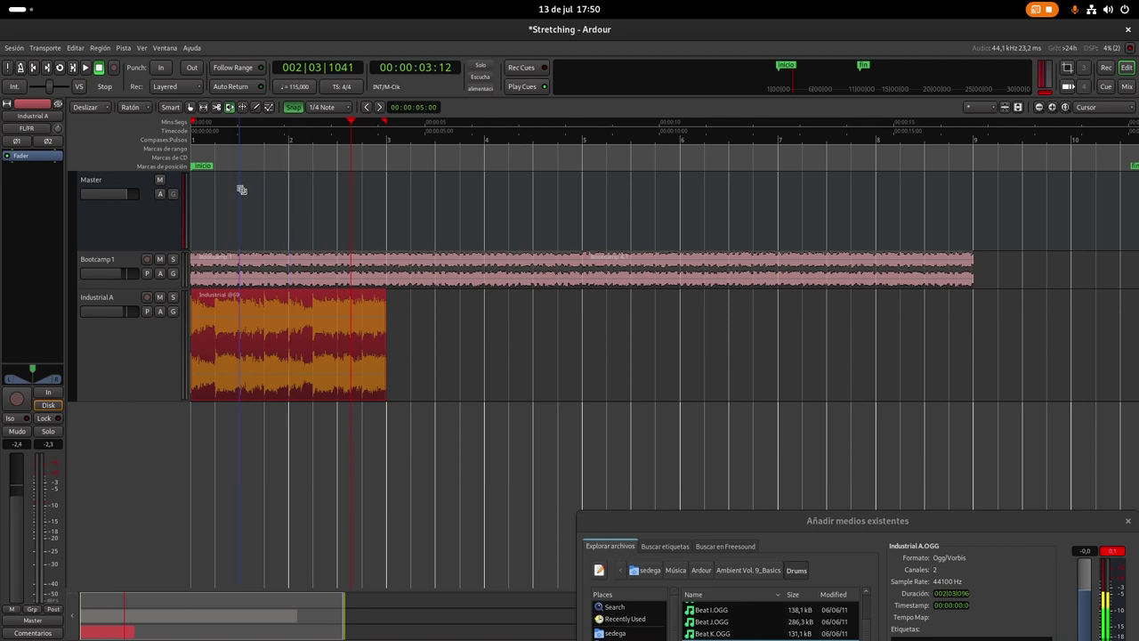
- Return to the Grab tool and duplicate the stretched 2-bar Industrial A region with 3 copies to fill the track up to bar 9
click(190, 107)
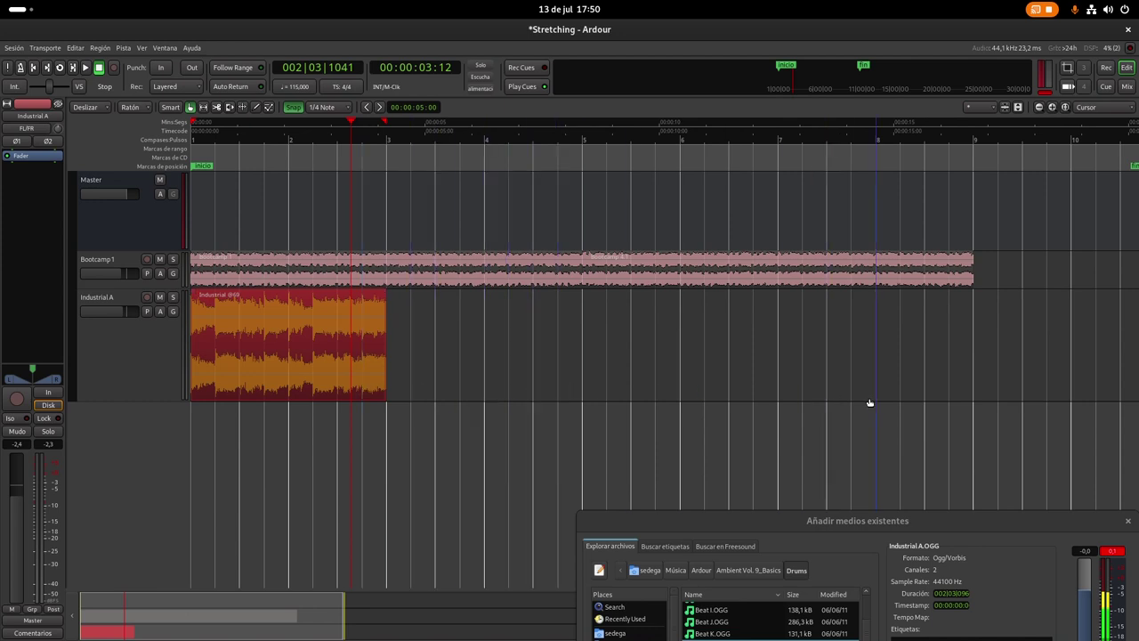
right_click(354, 383)
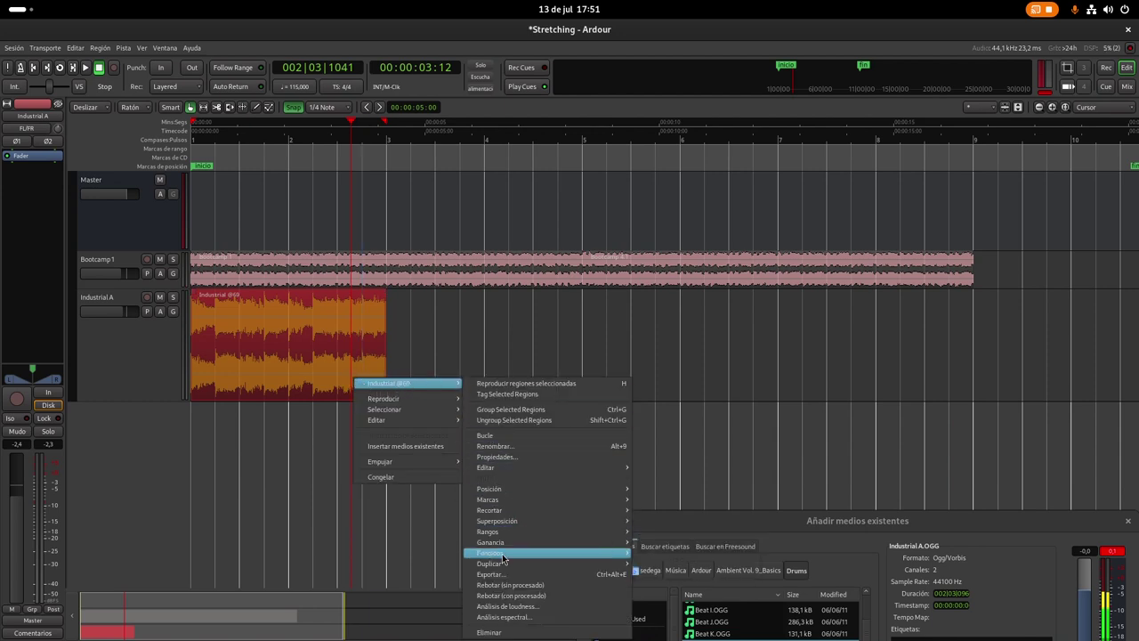
mouse_move(512, 566)
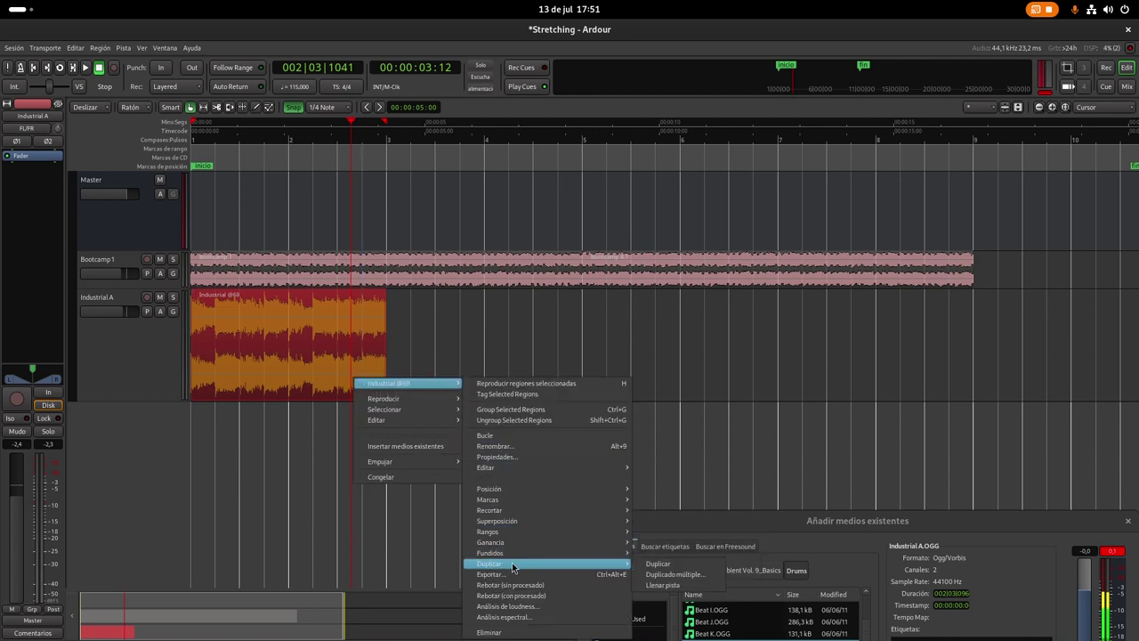
click(660, 575)
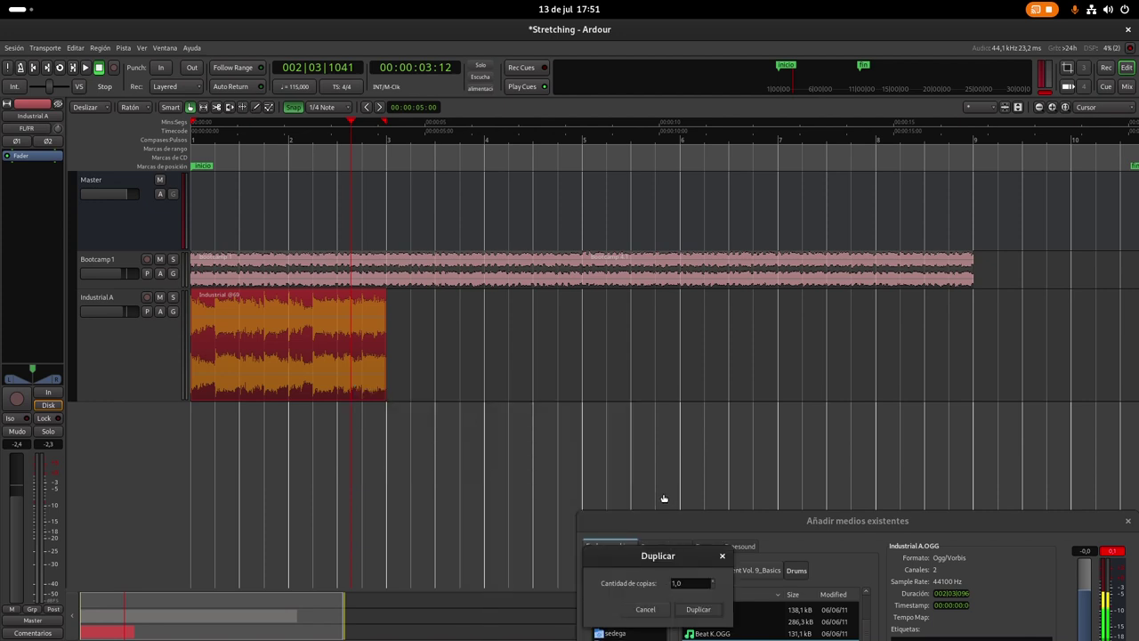
text(3)
click(697, 609)
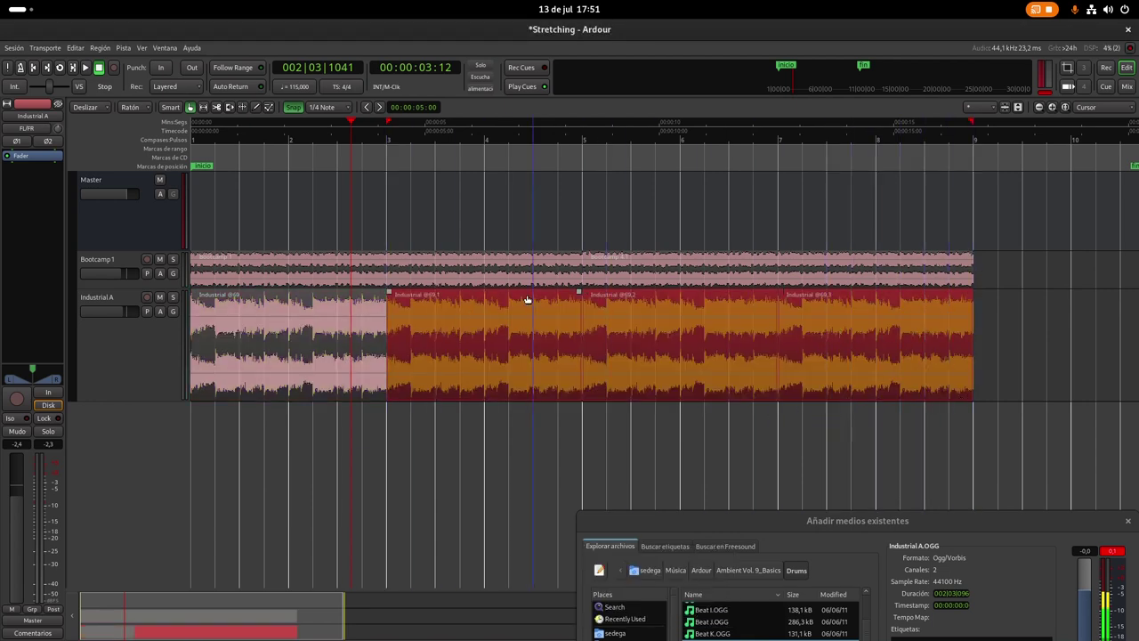
- Play the session from the start to hear the repeated Industrial A drums with both Bootcamp 1 regions, and stop after bar 9 begins
click(34, 70)
click(85, 67)
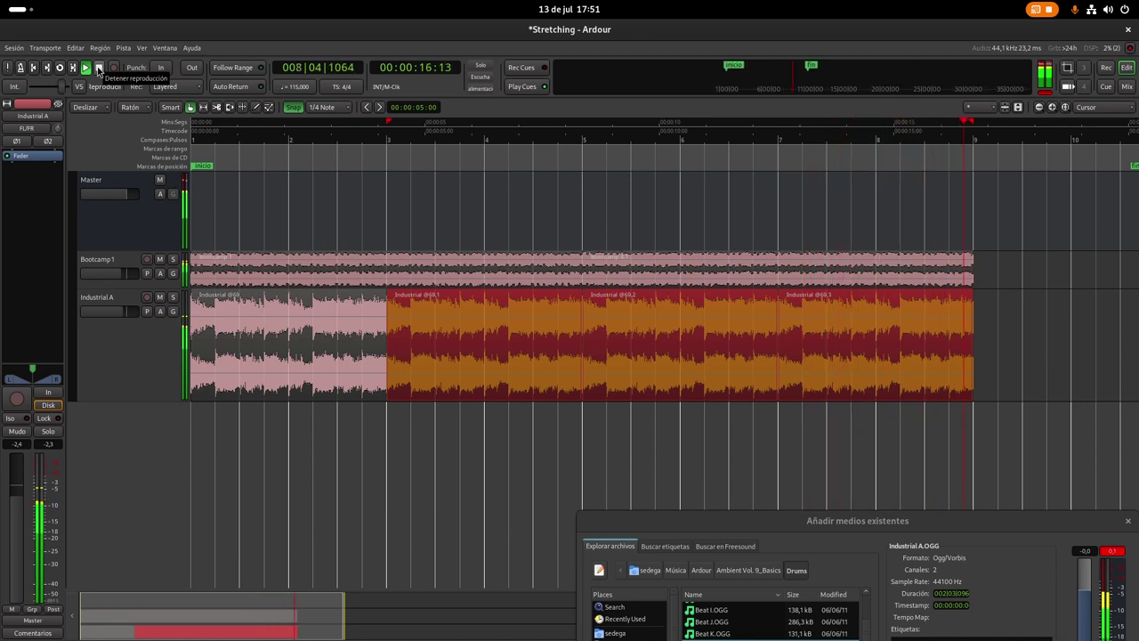
click(99, 69)
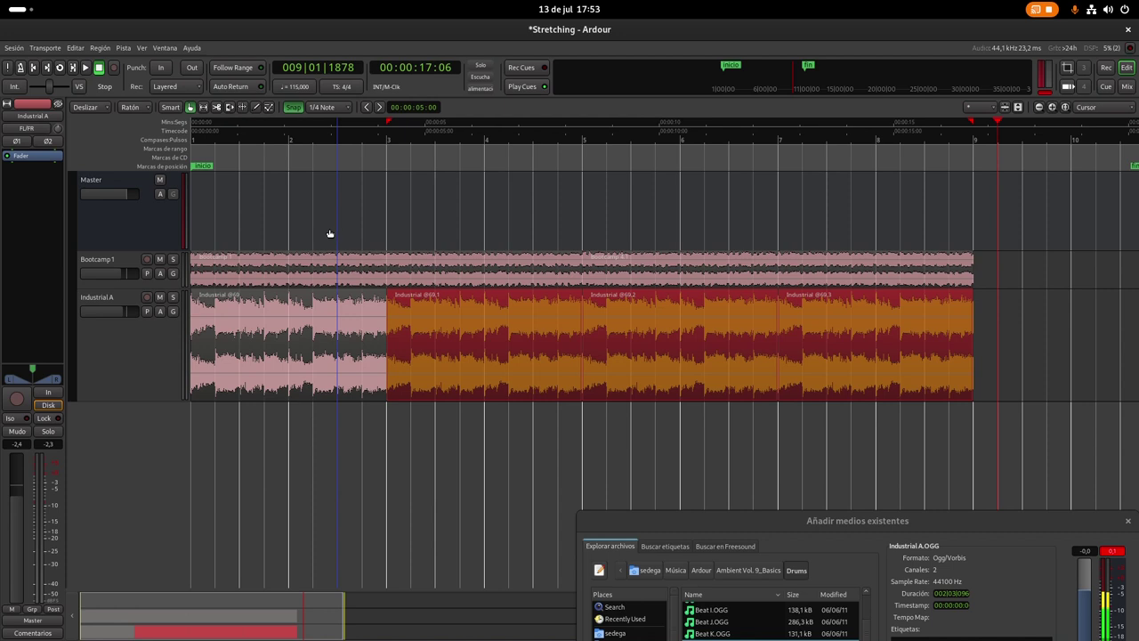
- Move the Añadir medios existentes window over the tracks so its file list and import options can be reached
click(779, 458)
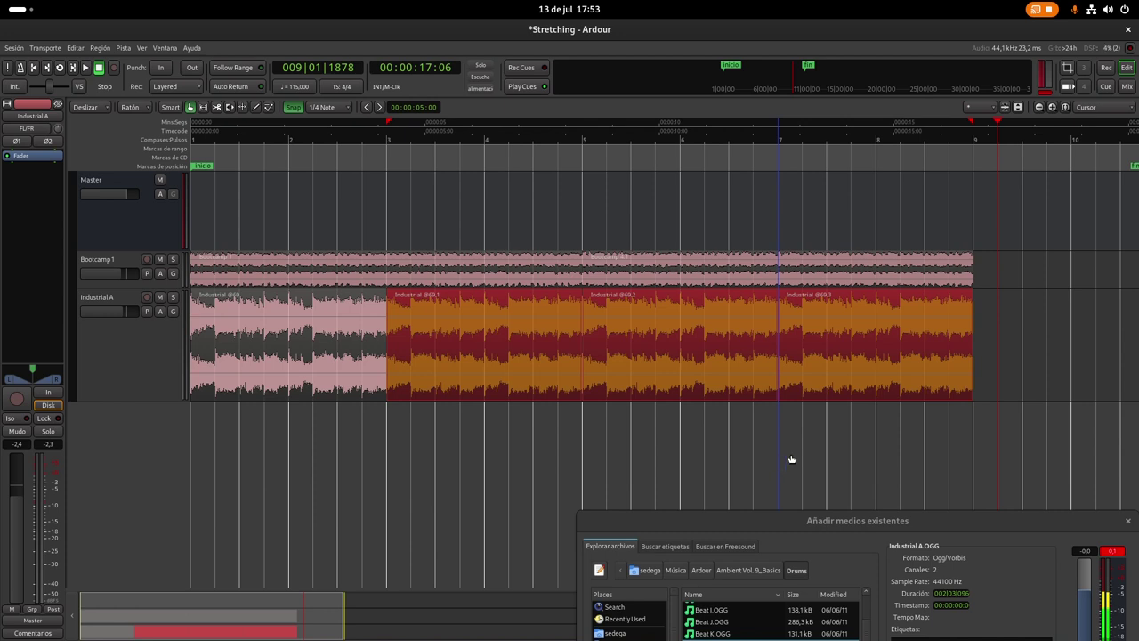
click(591, 428)
drag(743, 524, 434, 310)
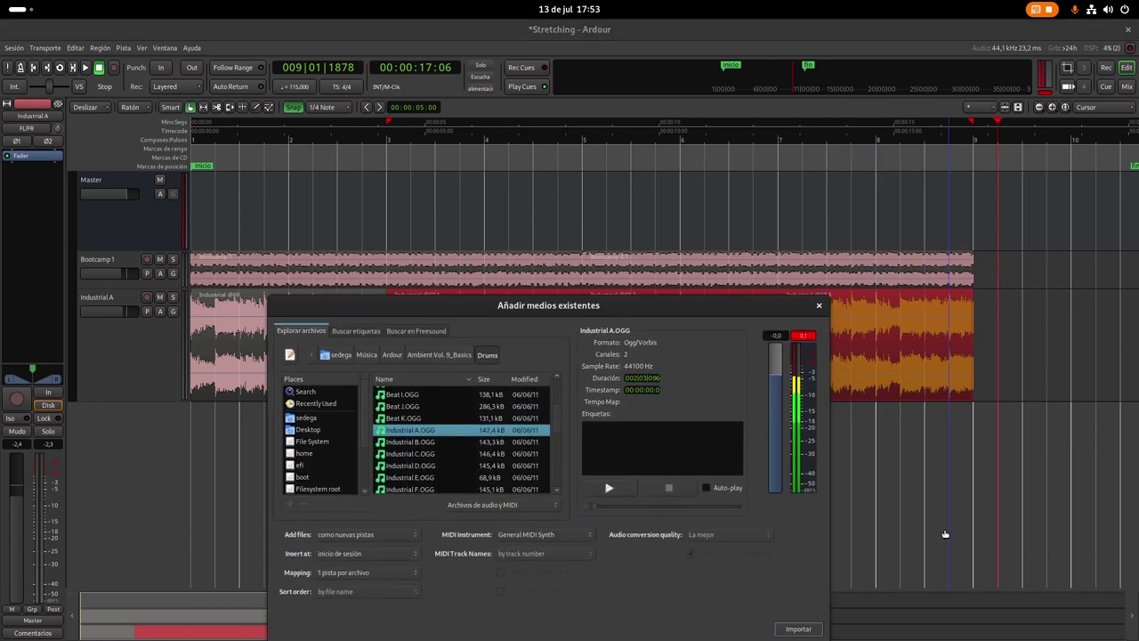